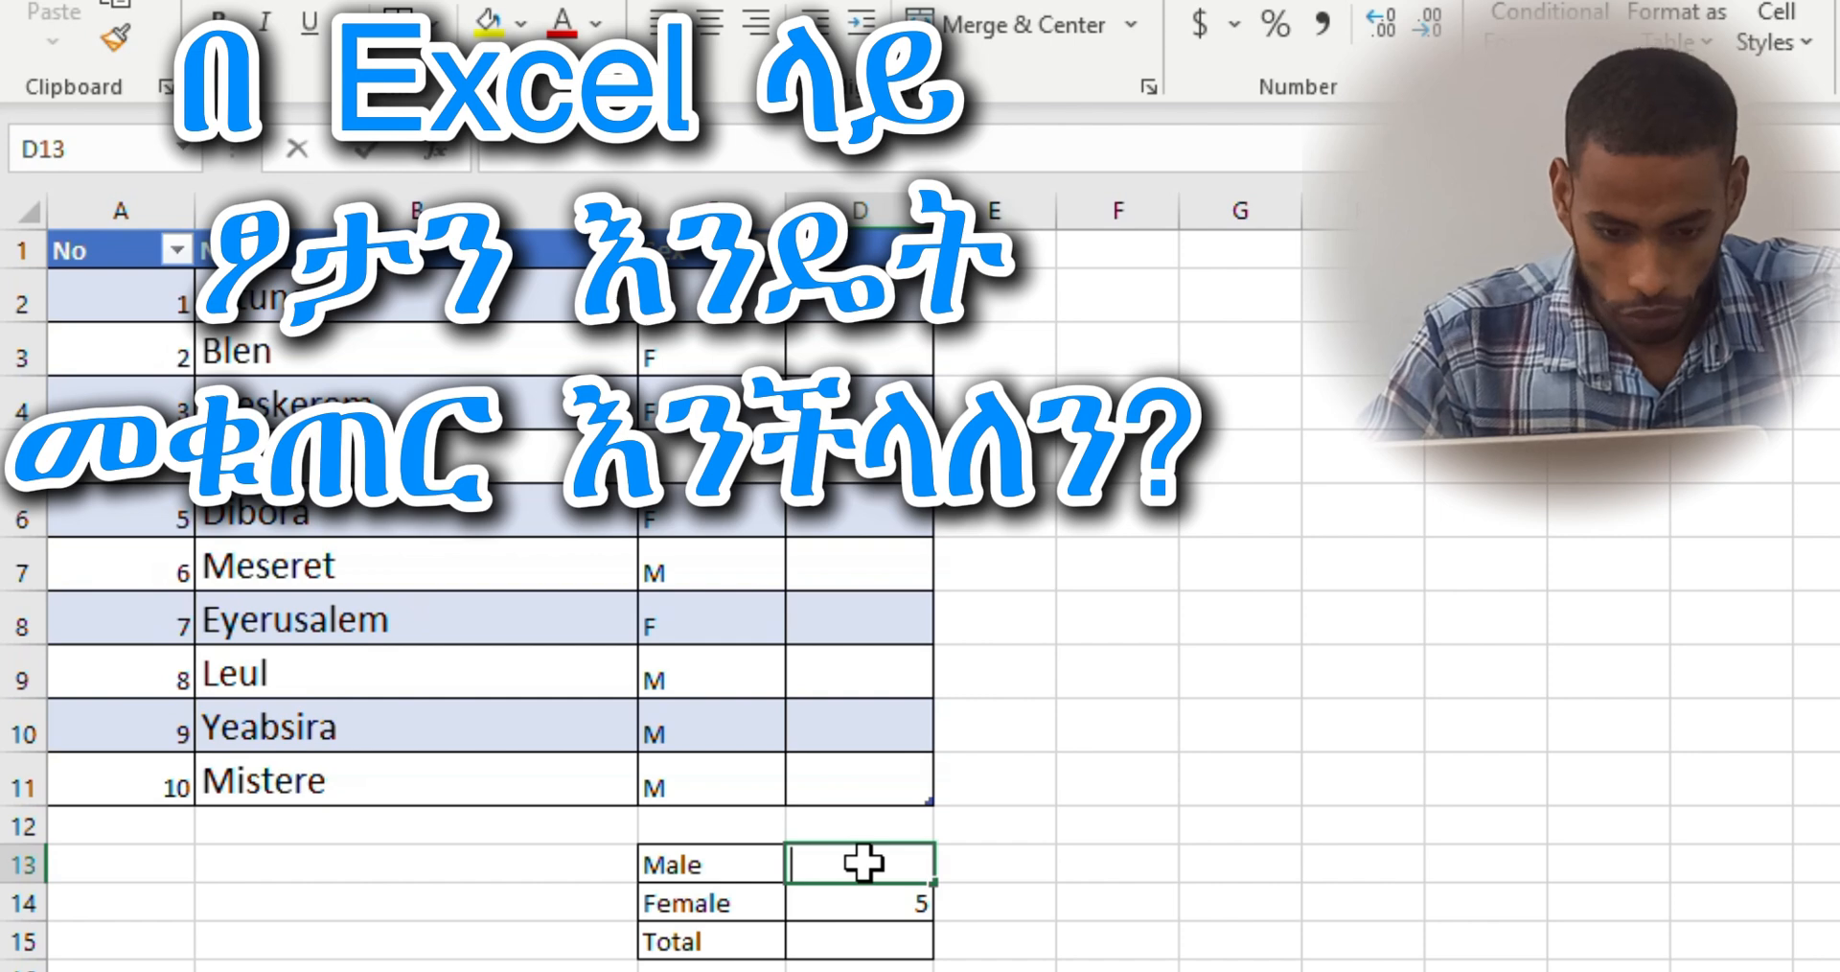
# Enter 4 as the Male count in cell D13
pyautogui.write('4')
pyautogui.click(895, 941)
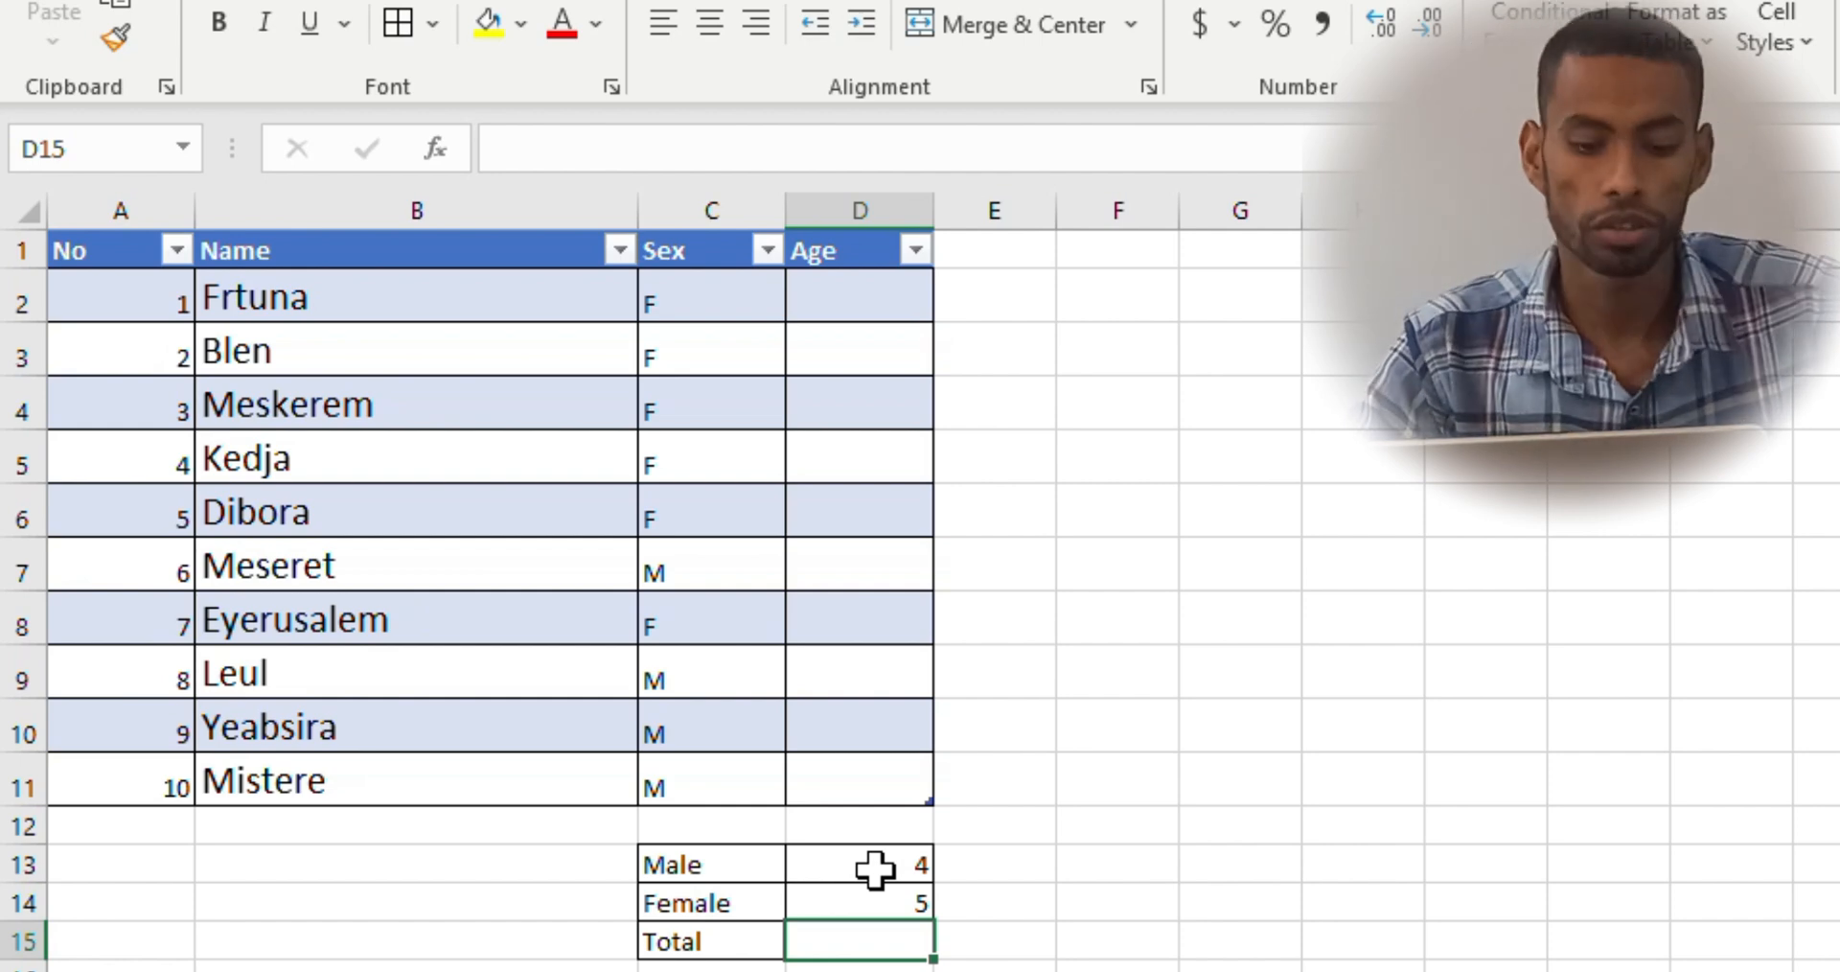
# Clear the manually entered Male and Female counts from cells D13 and D14
pyautogui.click(924, 860)
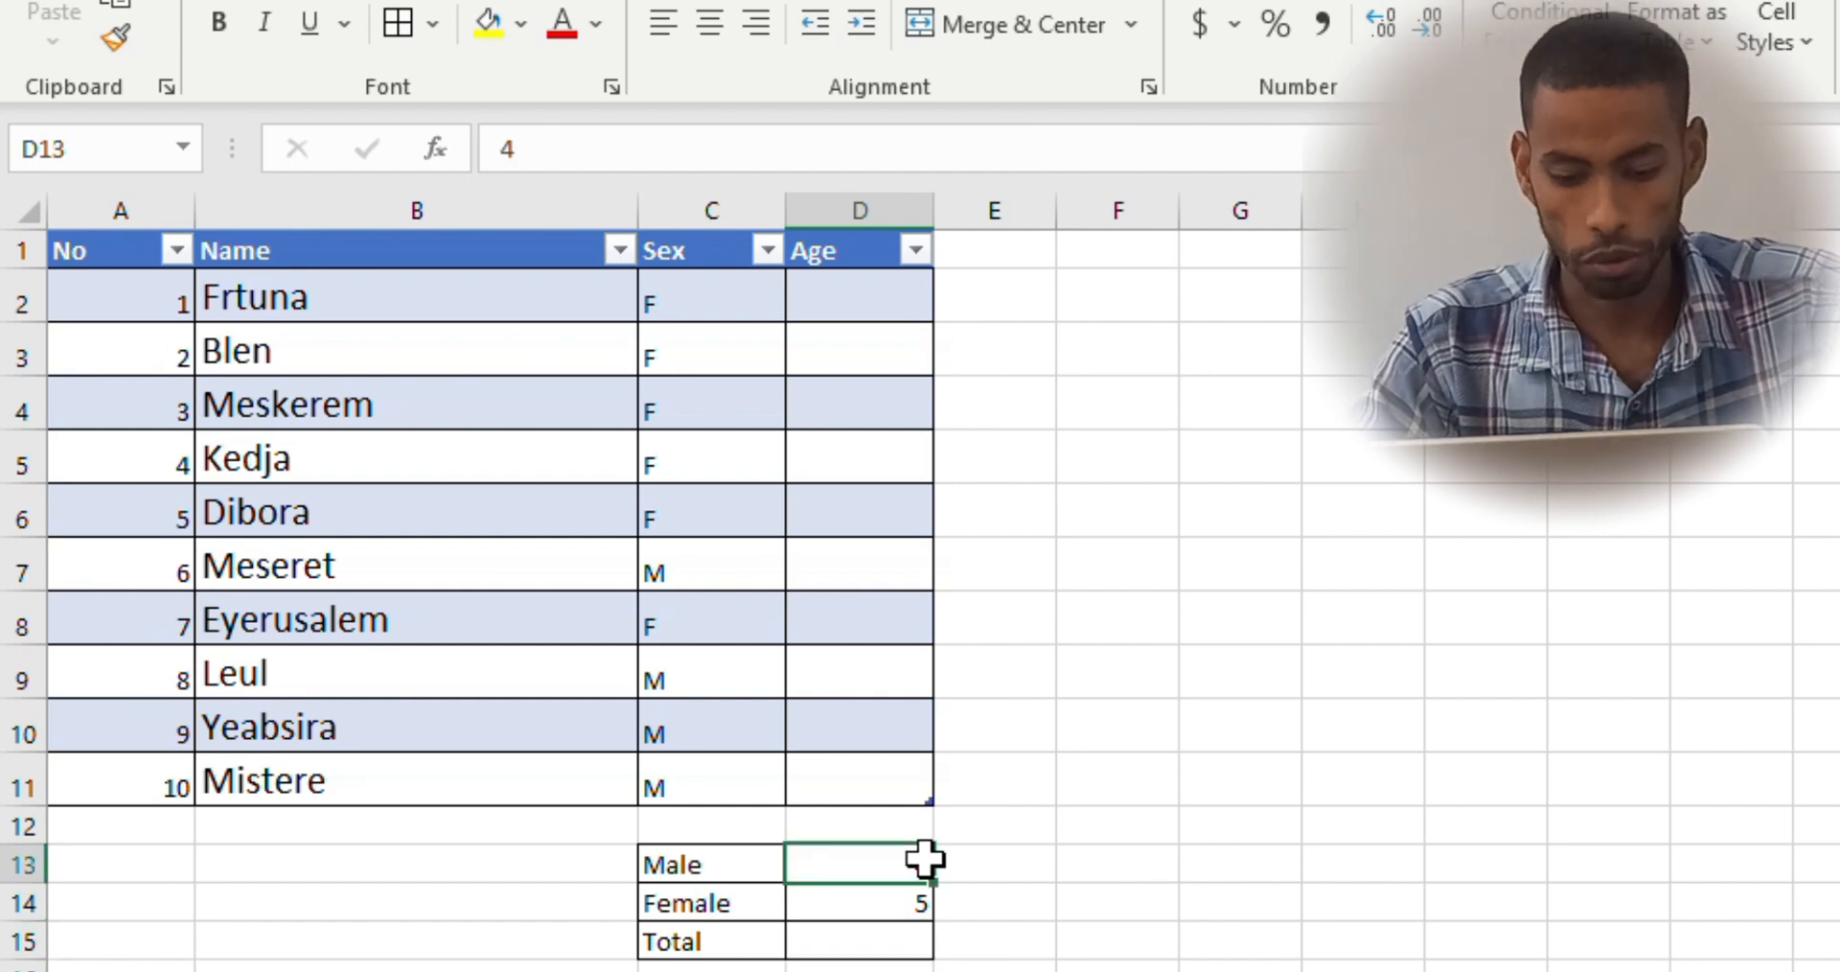
pyautogui.press('Delete')
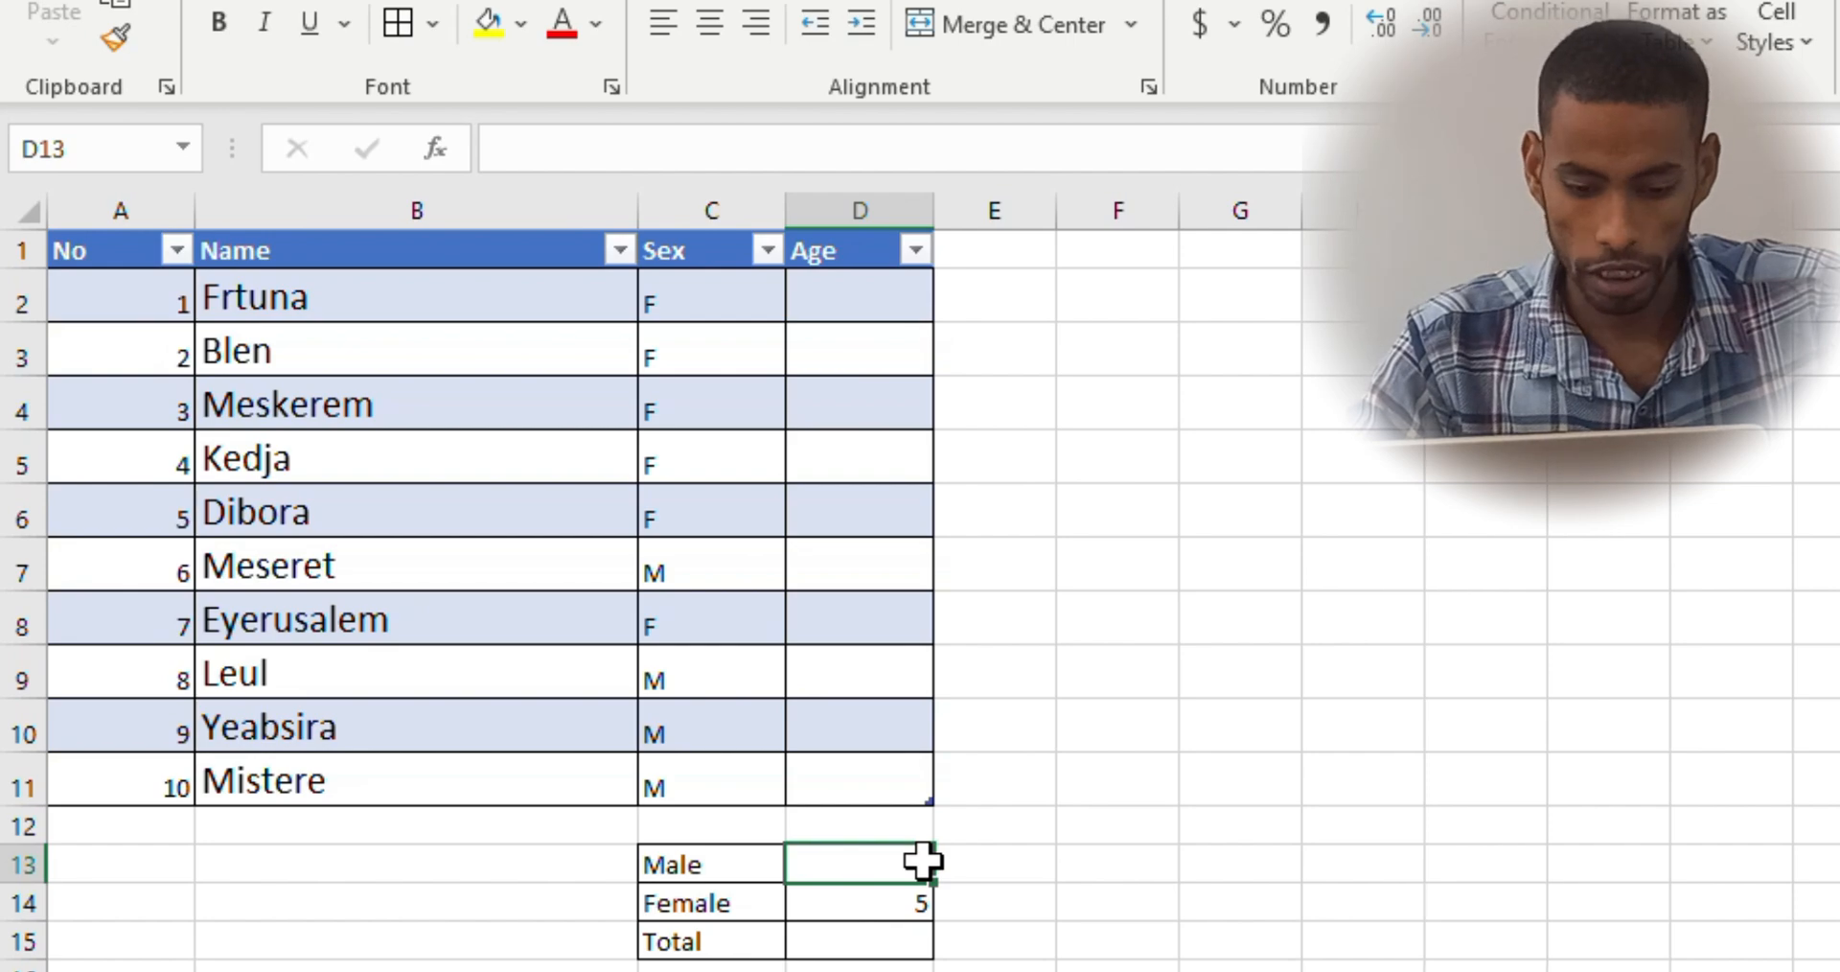
pyautogui.click(900, 909)
pyautogui.press('Delete')
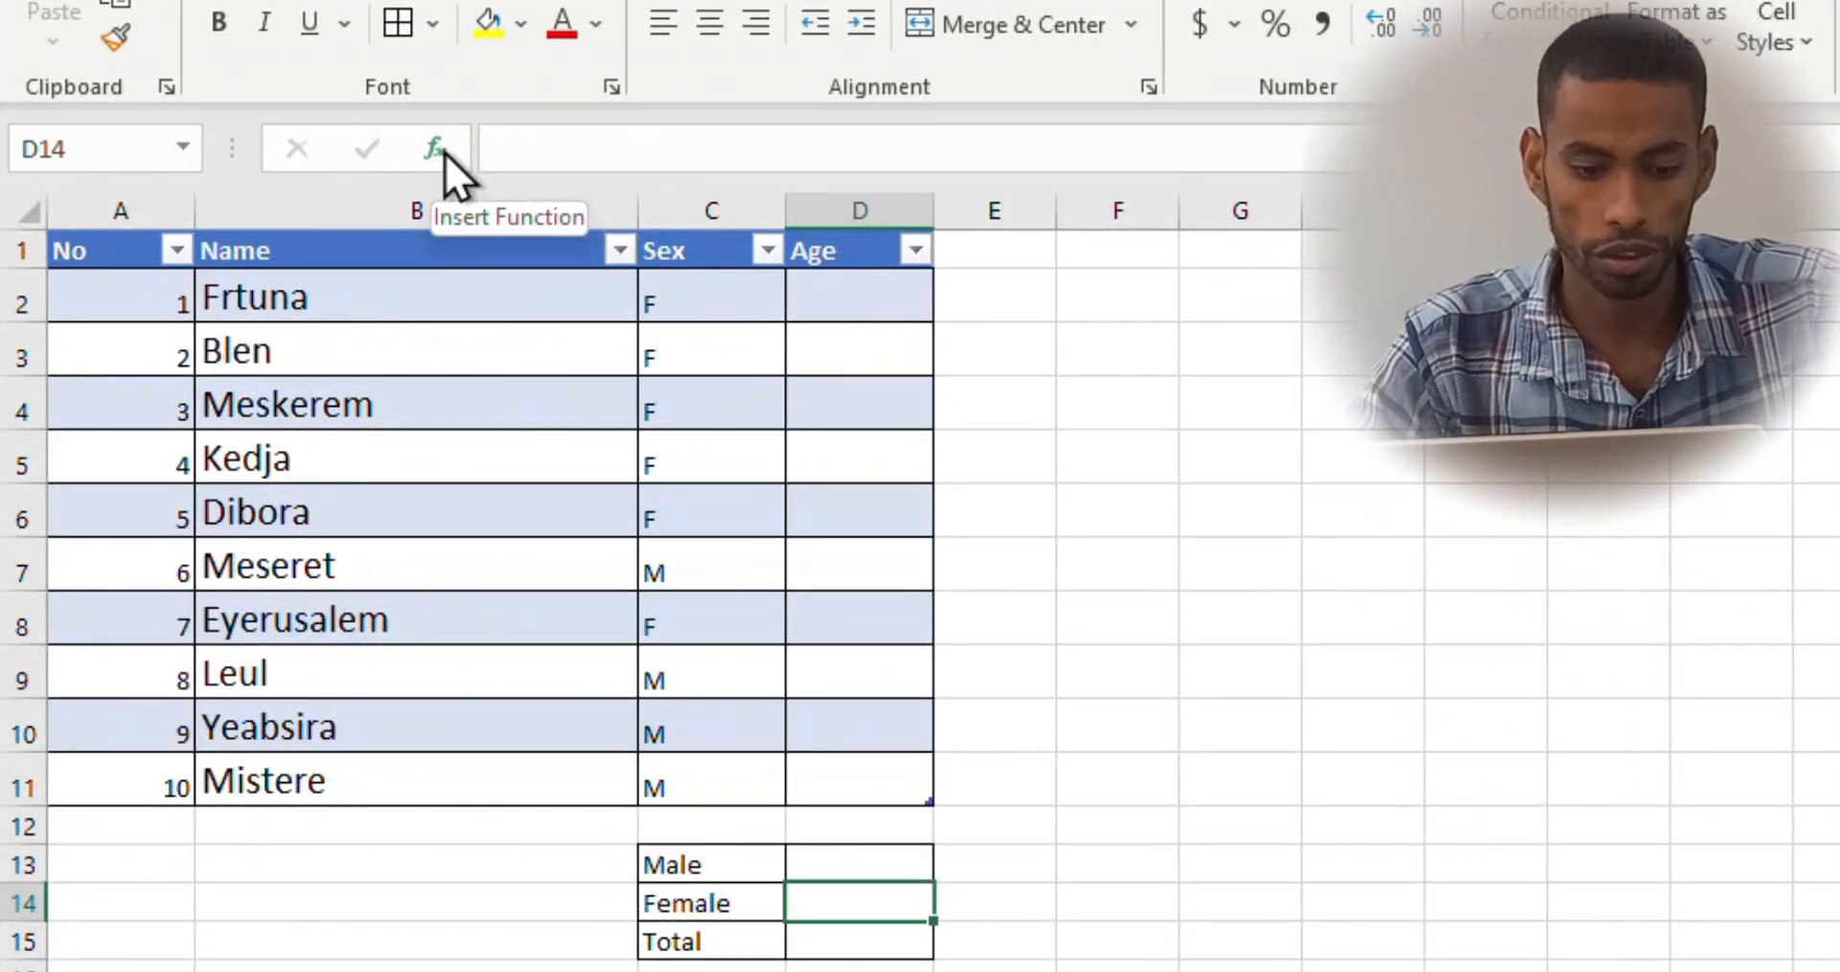
pyautogui.click(437, 149)
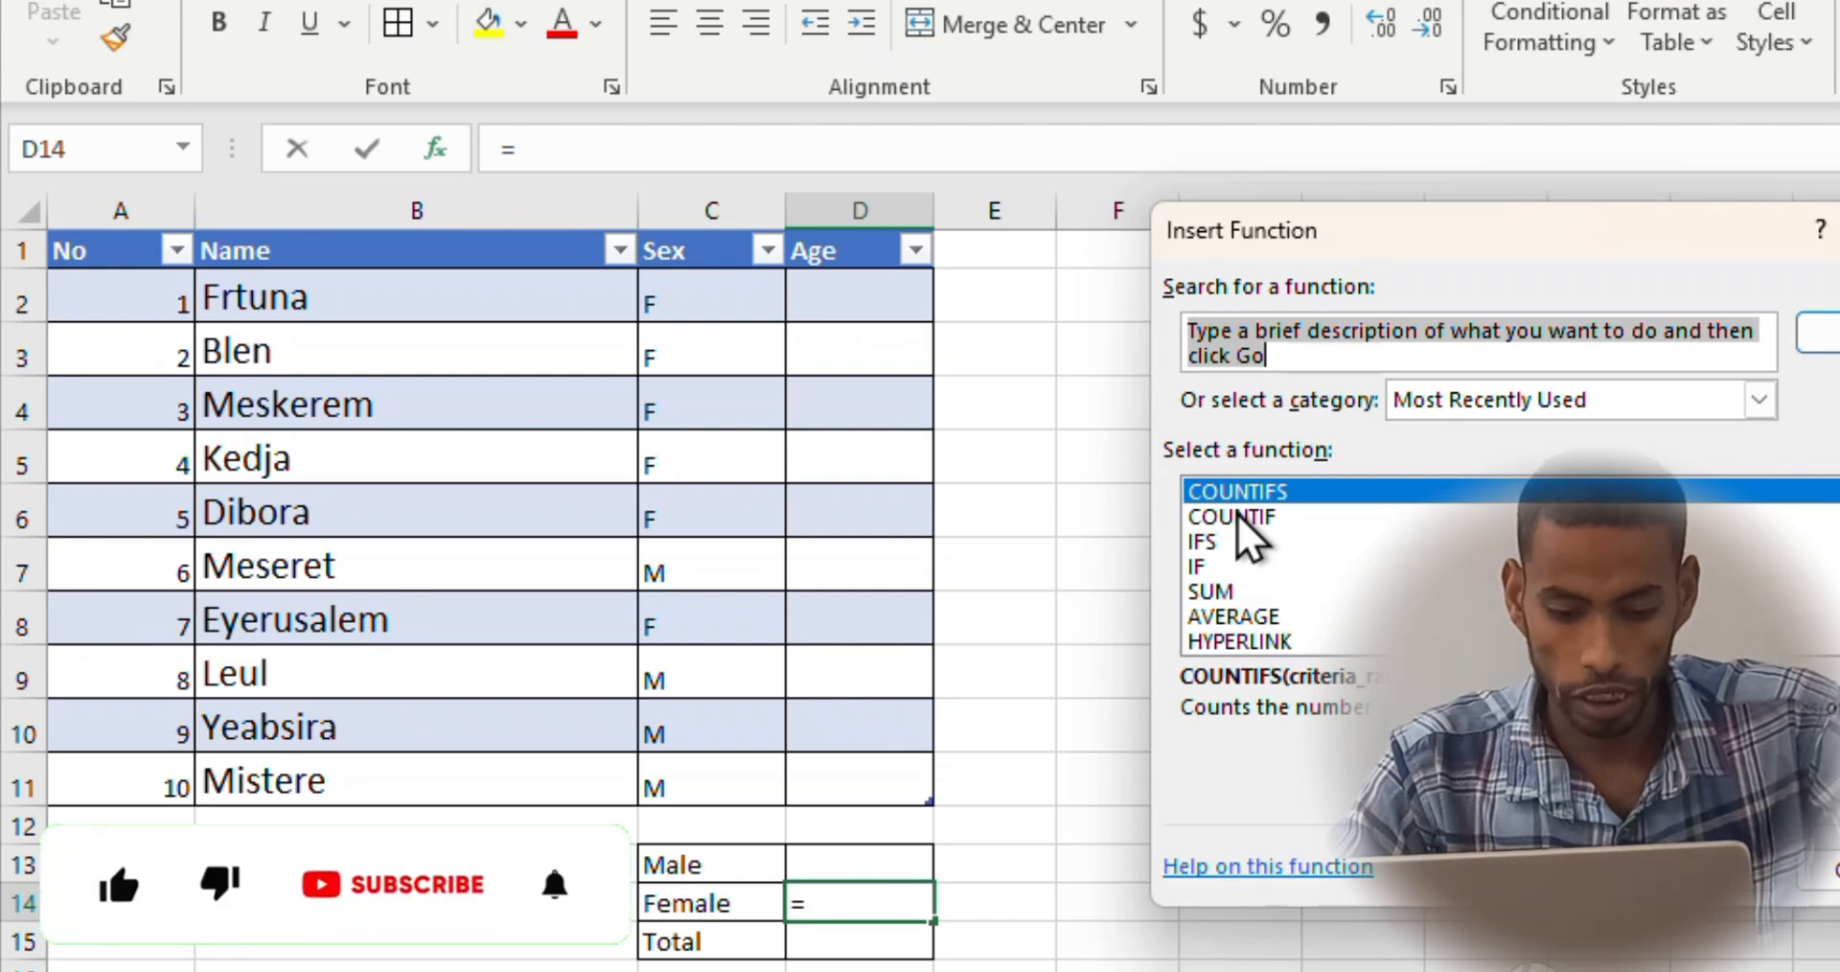
pyautogui.press('Escape')
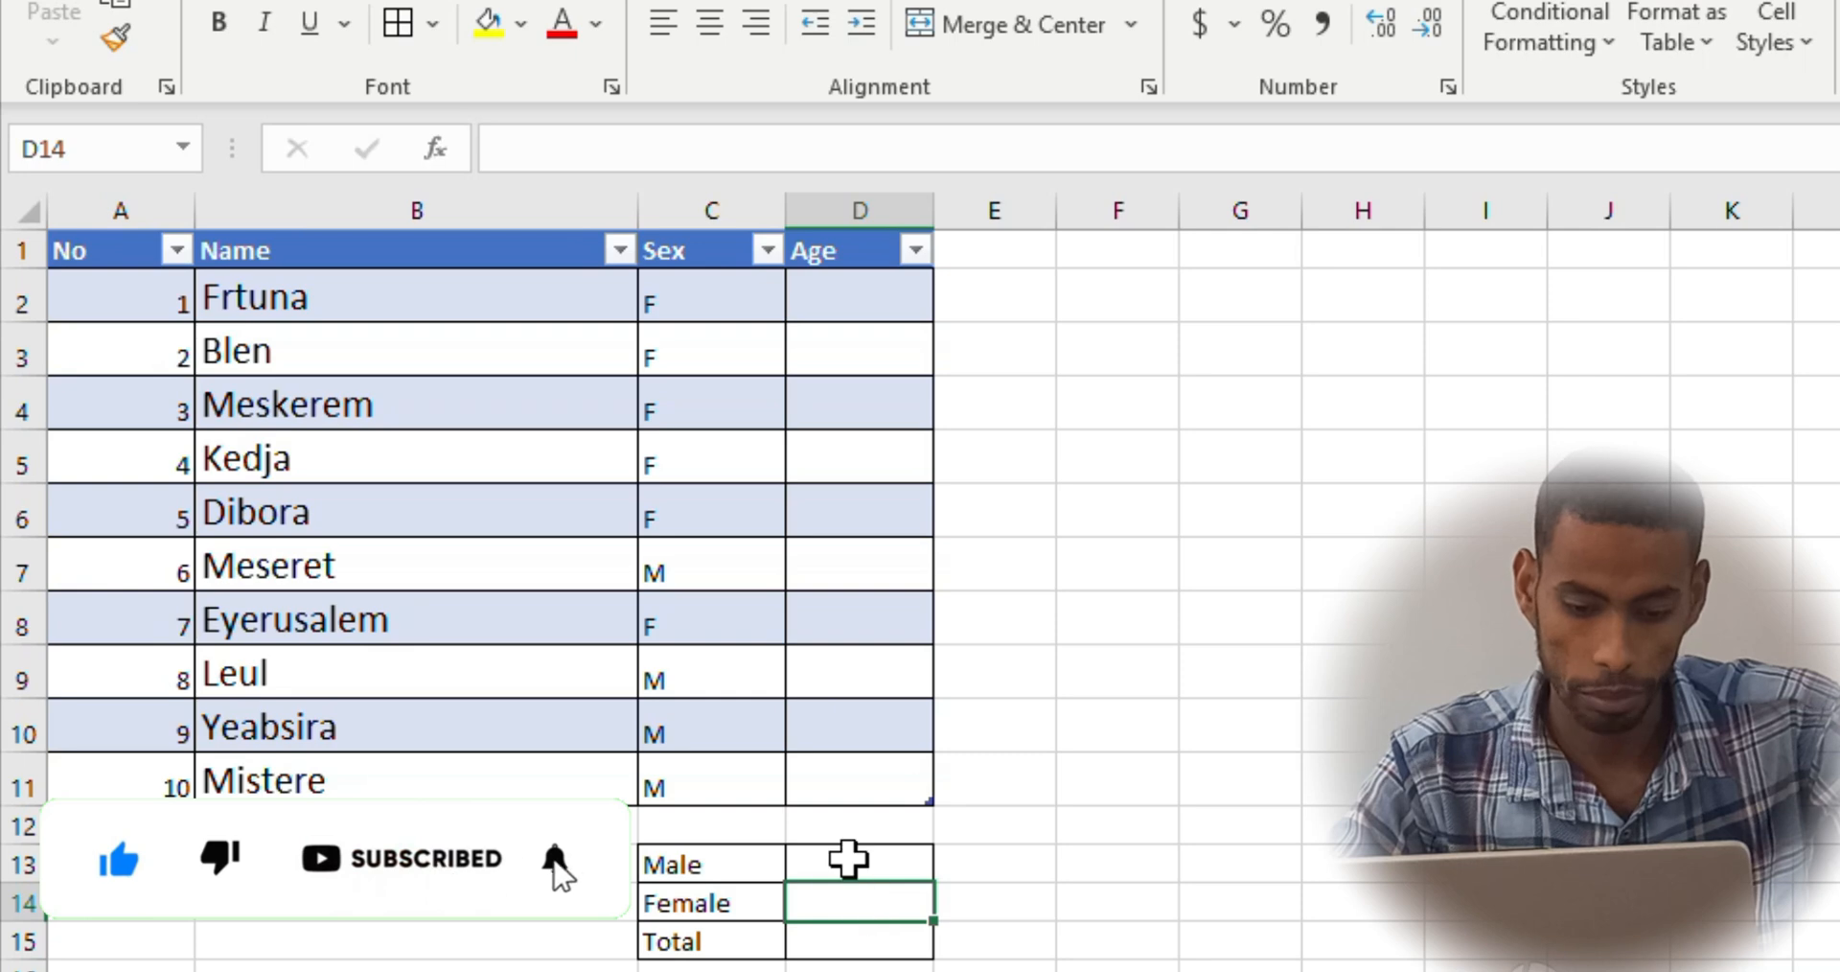
# Insert the COUNTIF function into the Male count cell D13, choosing it from the most recently used functions
pyautogui.click(826, 866)
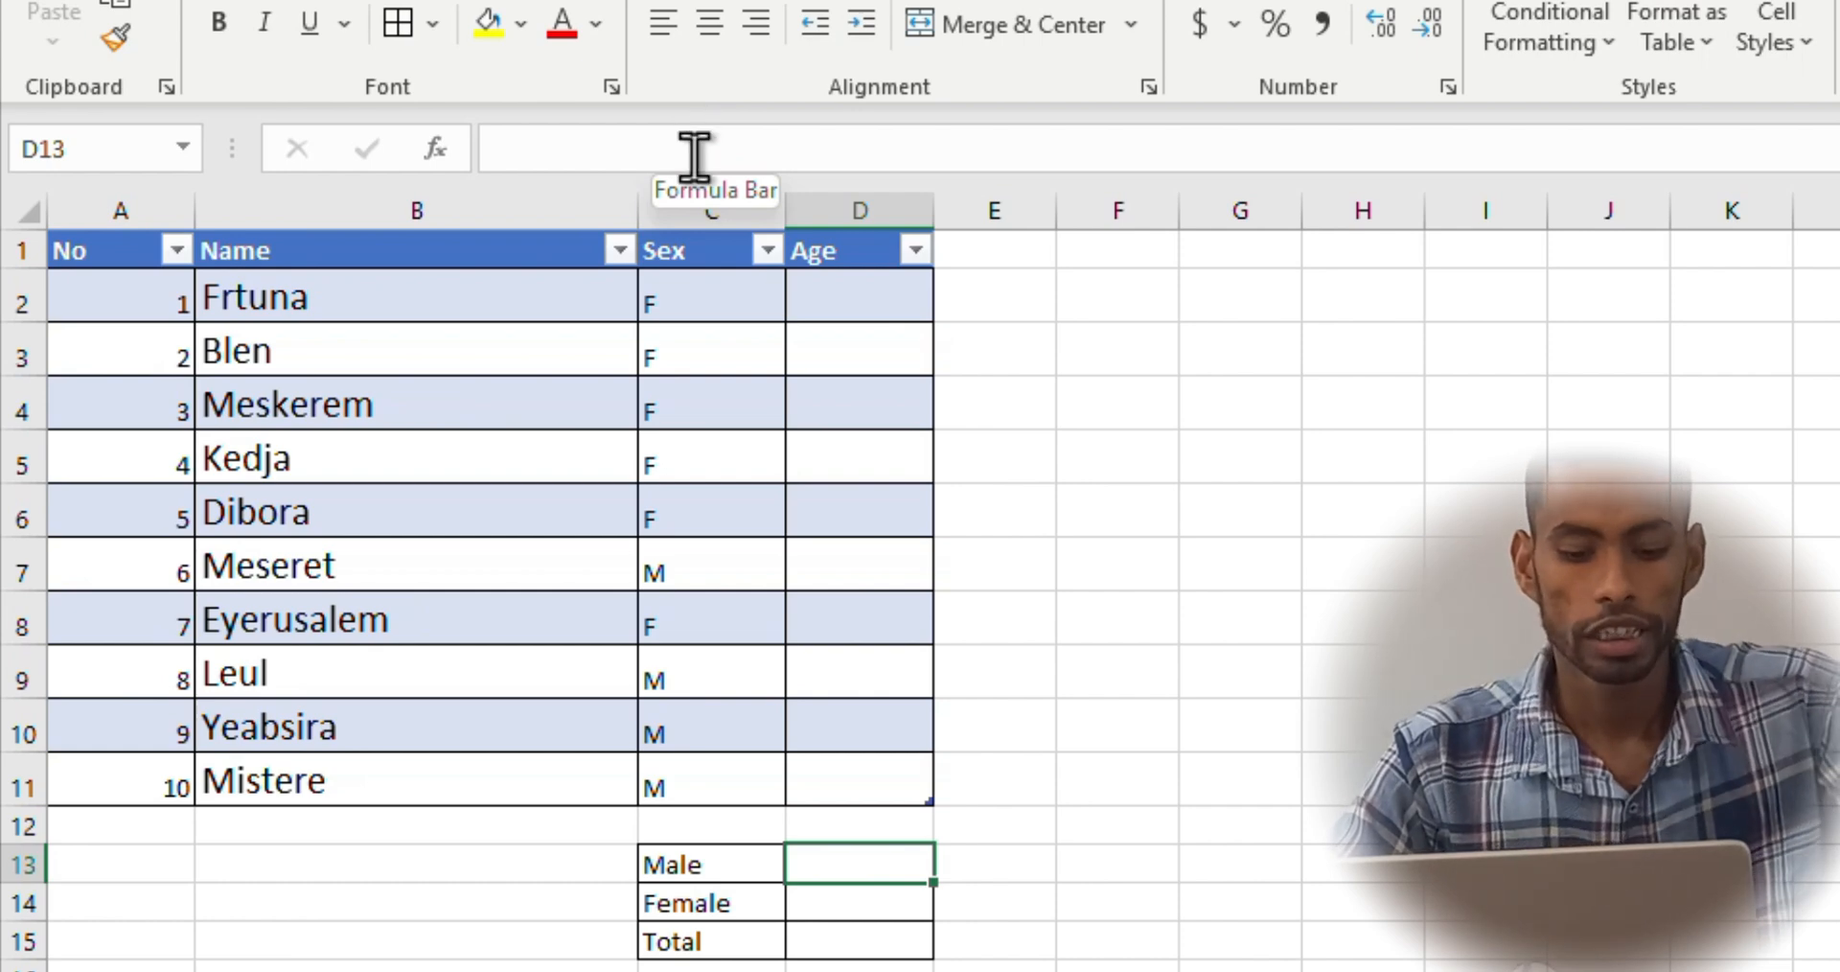
pyautogui.click(447, 161)
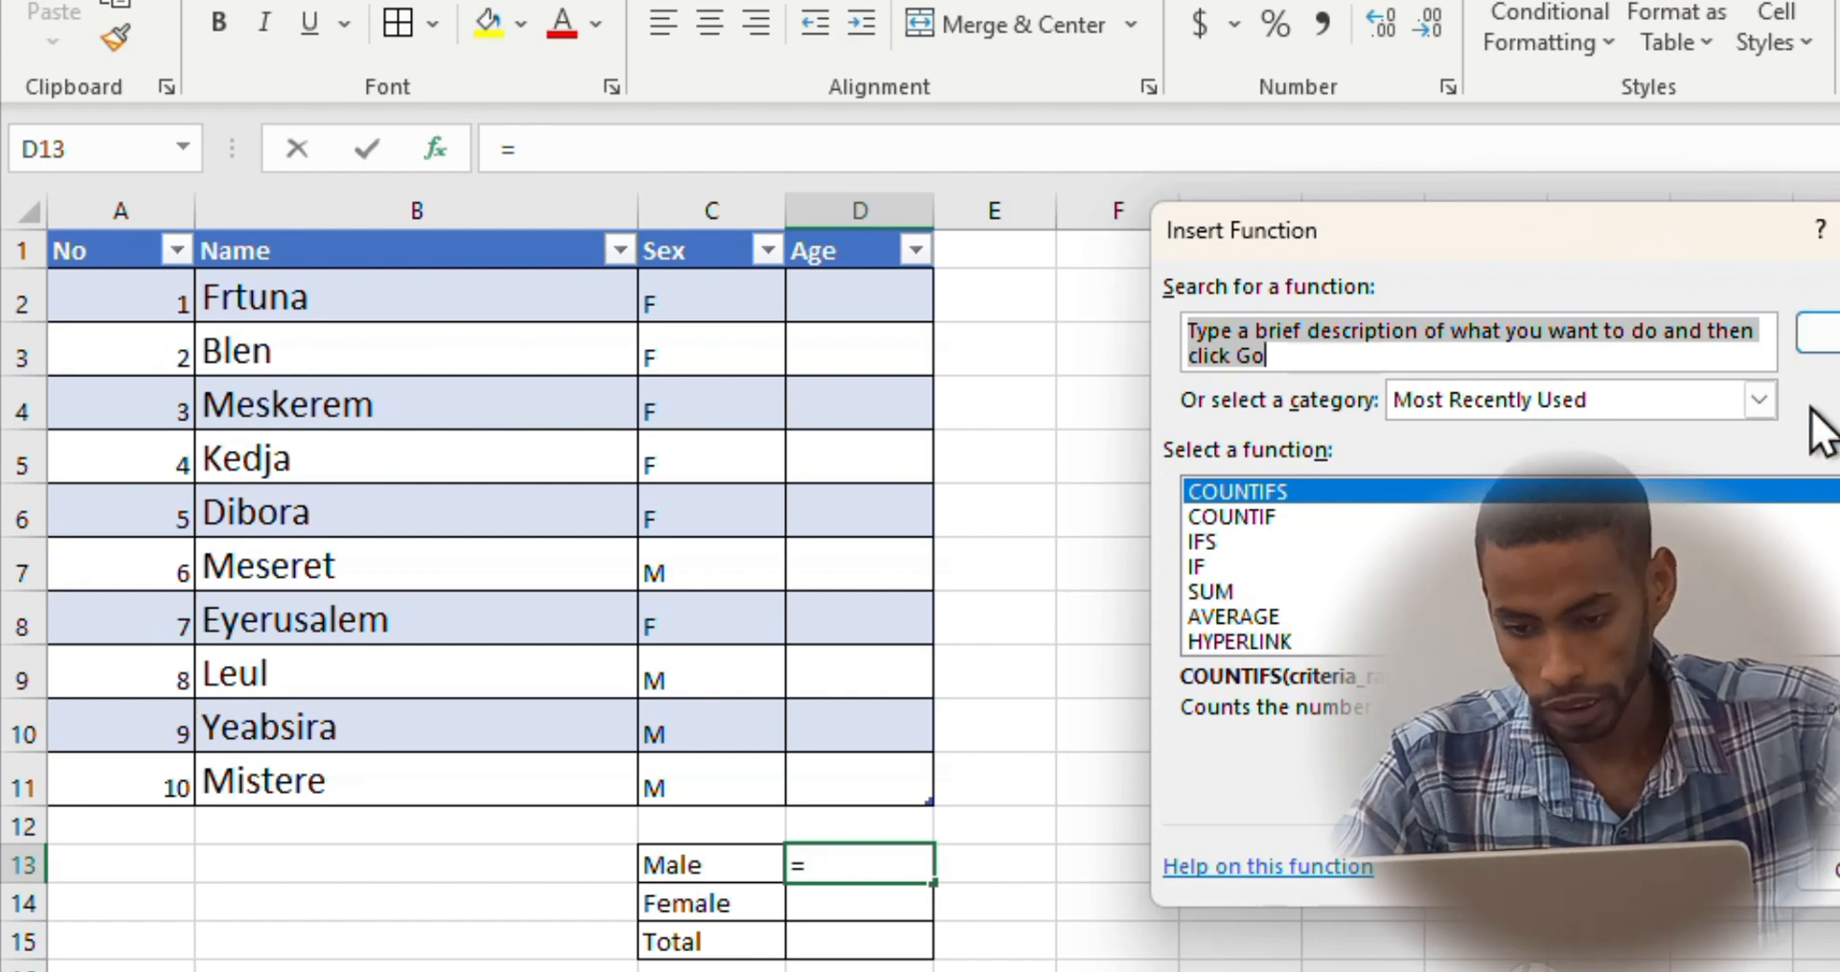
pyautogui.click(1432, 566)
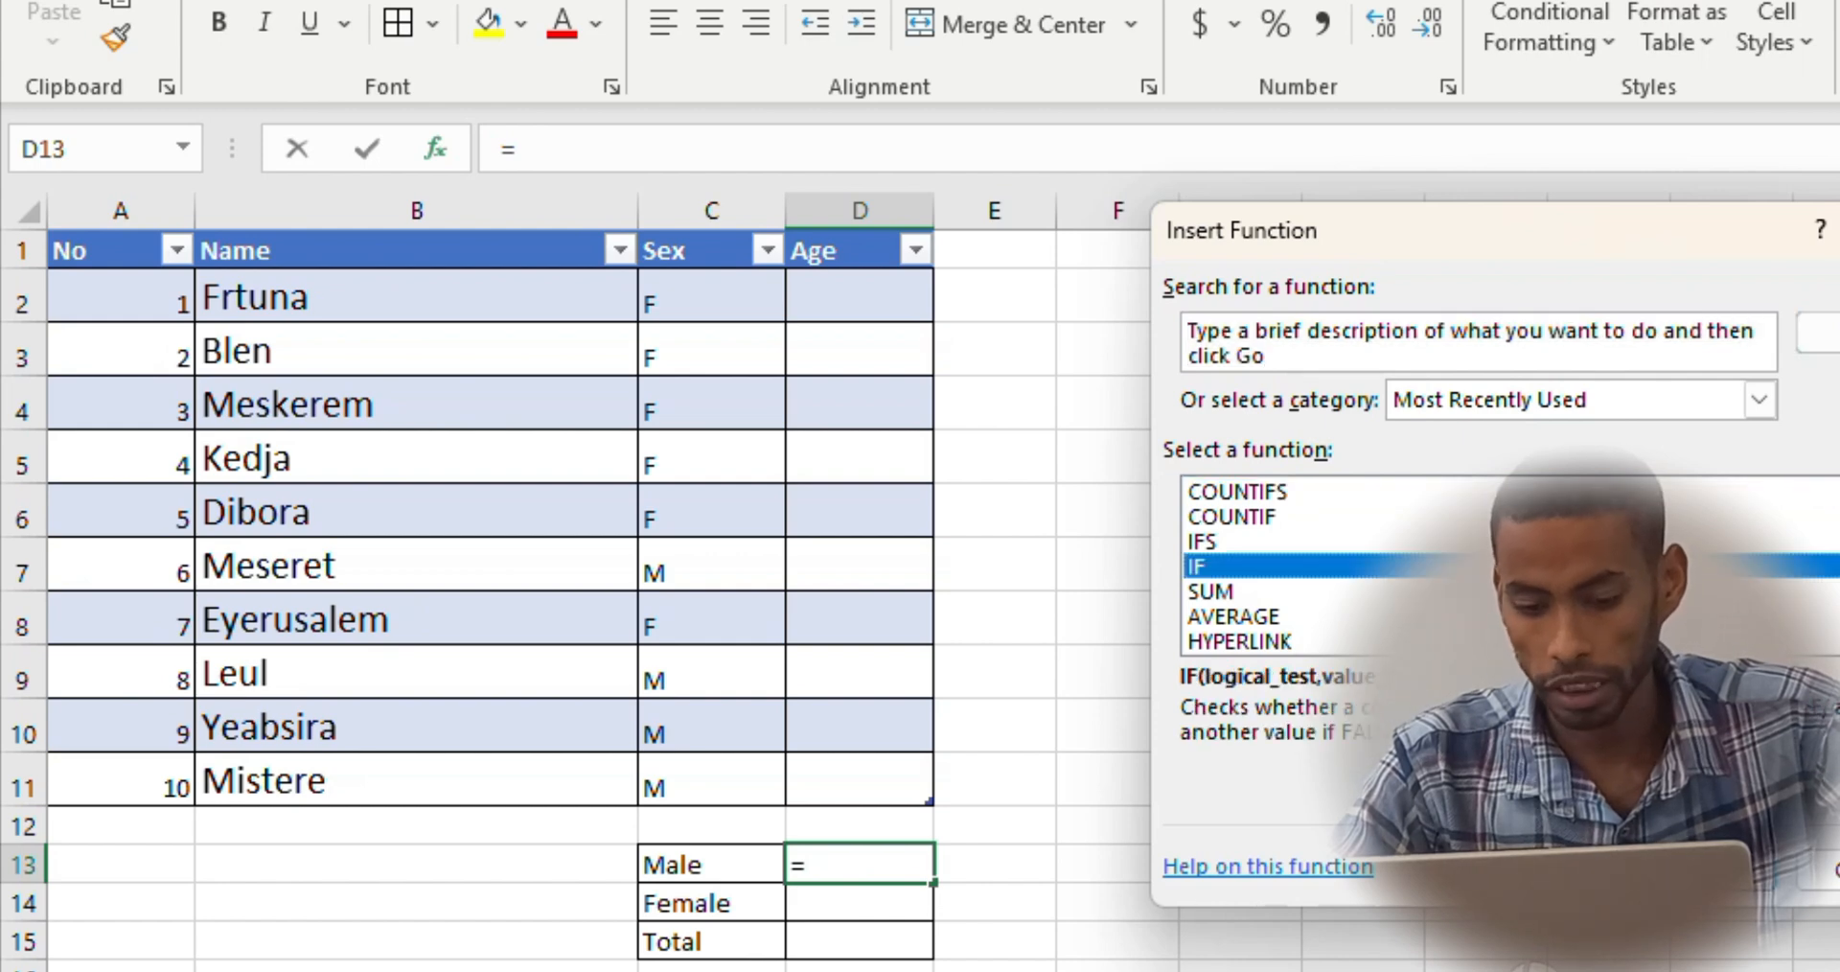
pyautogui.press('c')
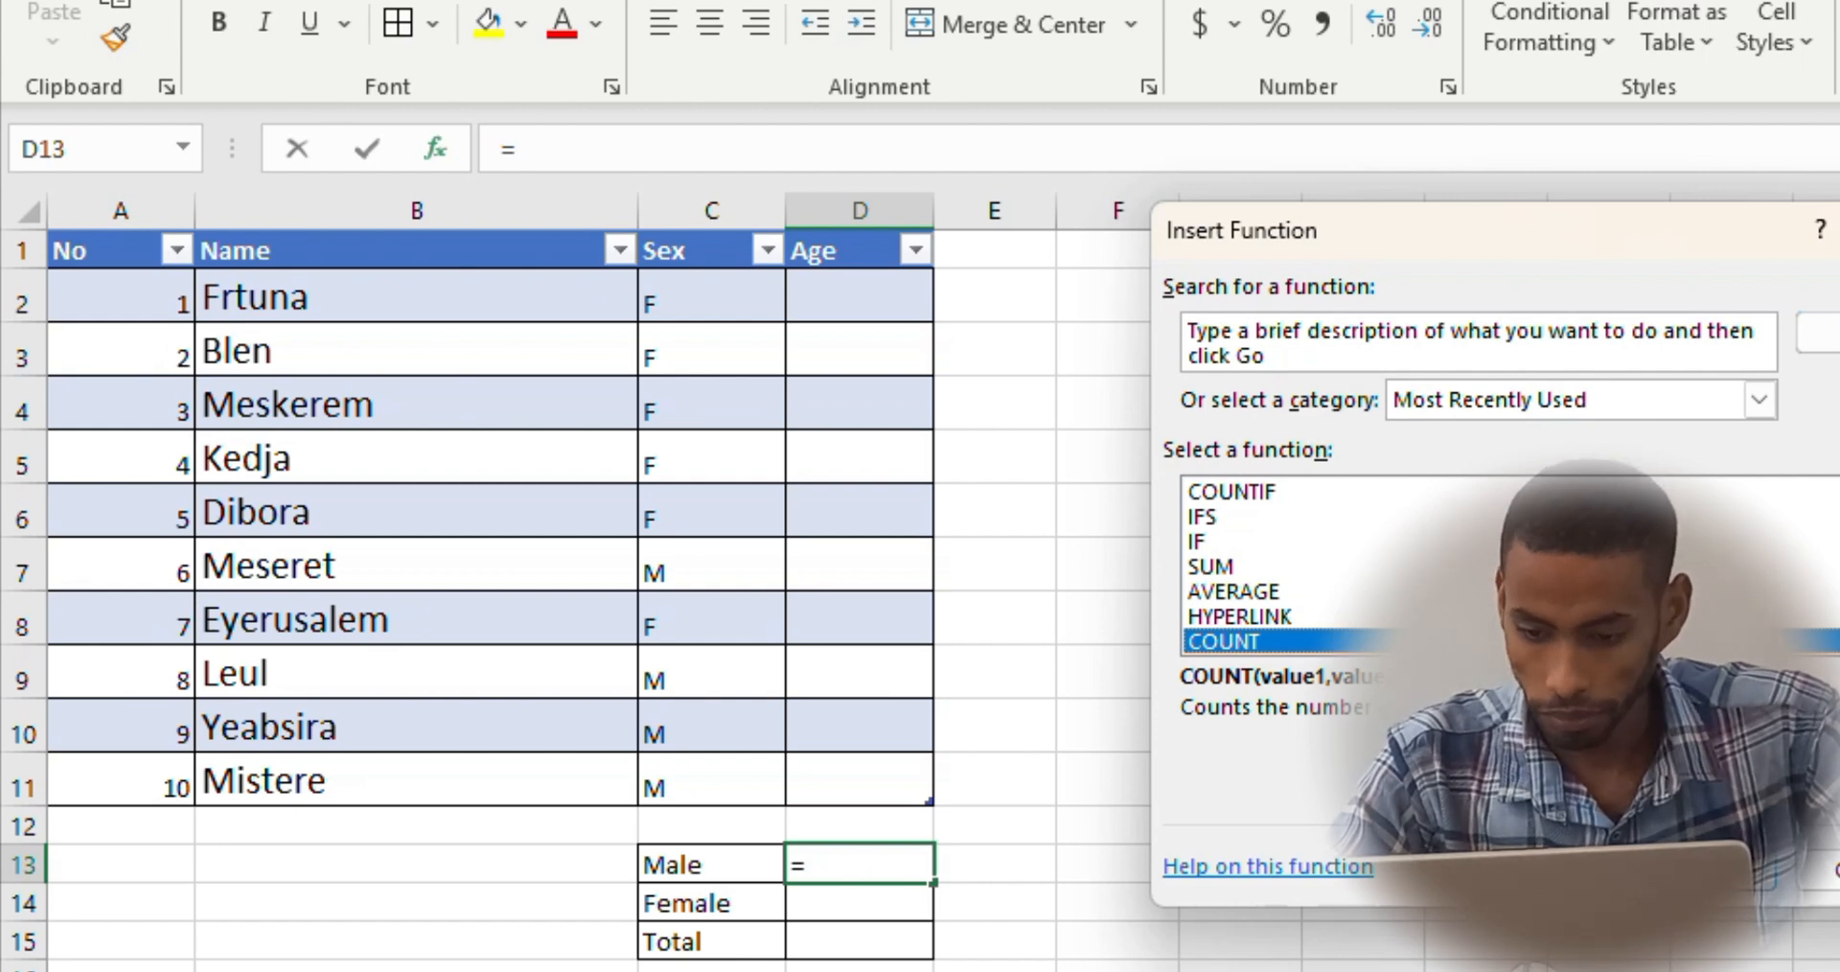
pyautogui.scroll(-2, 1338, 500)
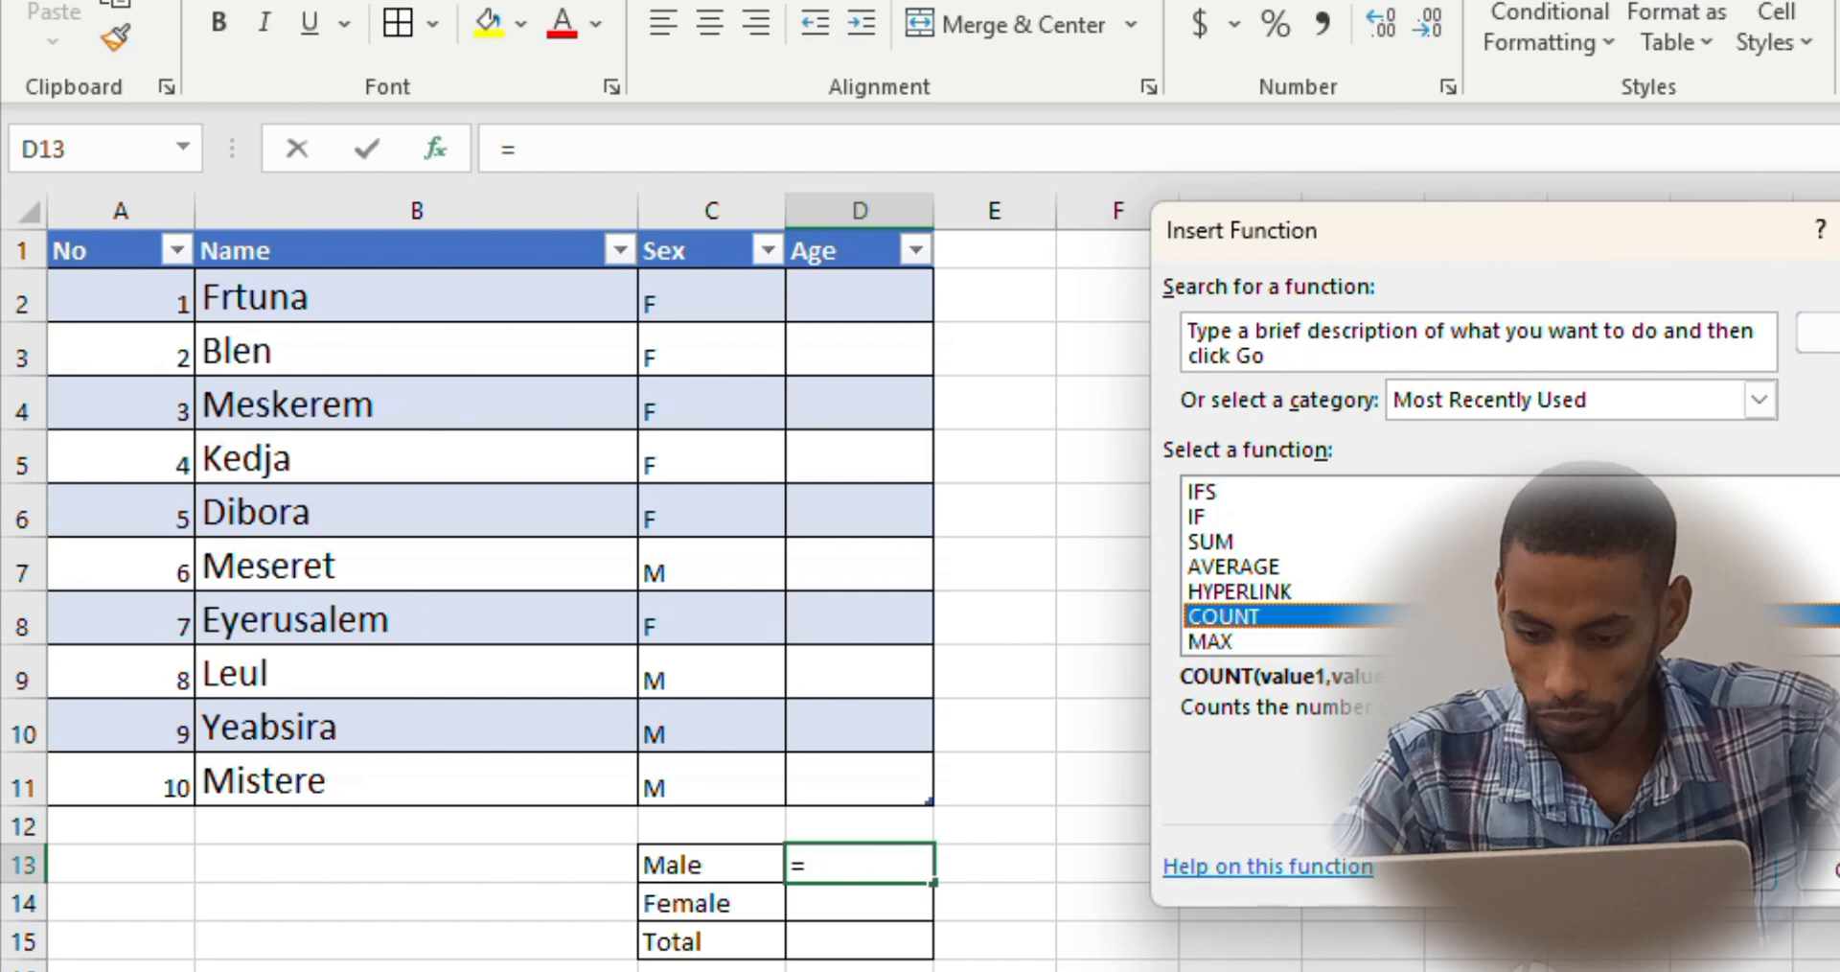
pyautogui.scroll(3, 1338, 500)
pyautogui.click(1338, 500)
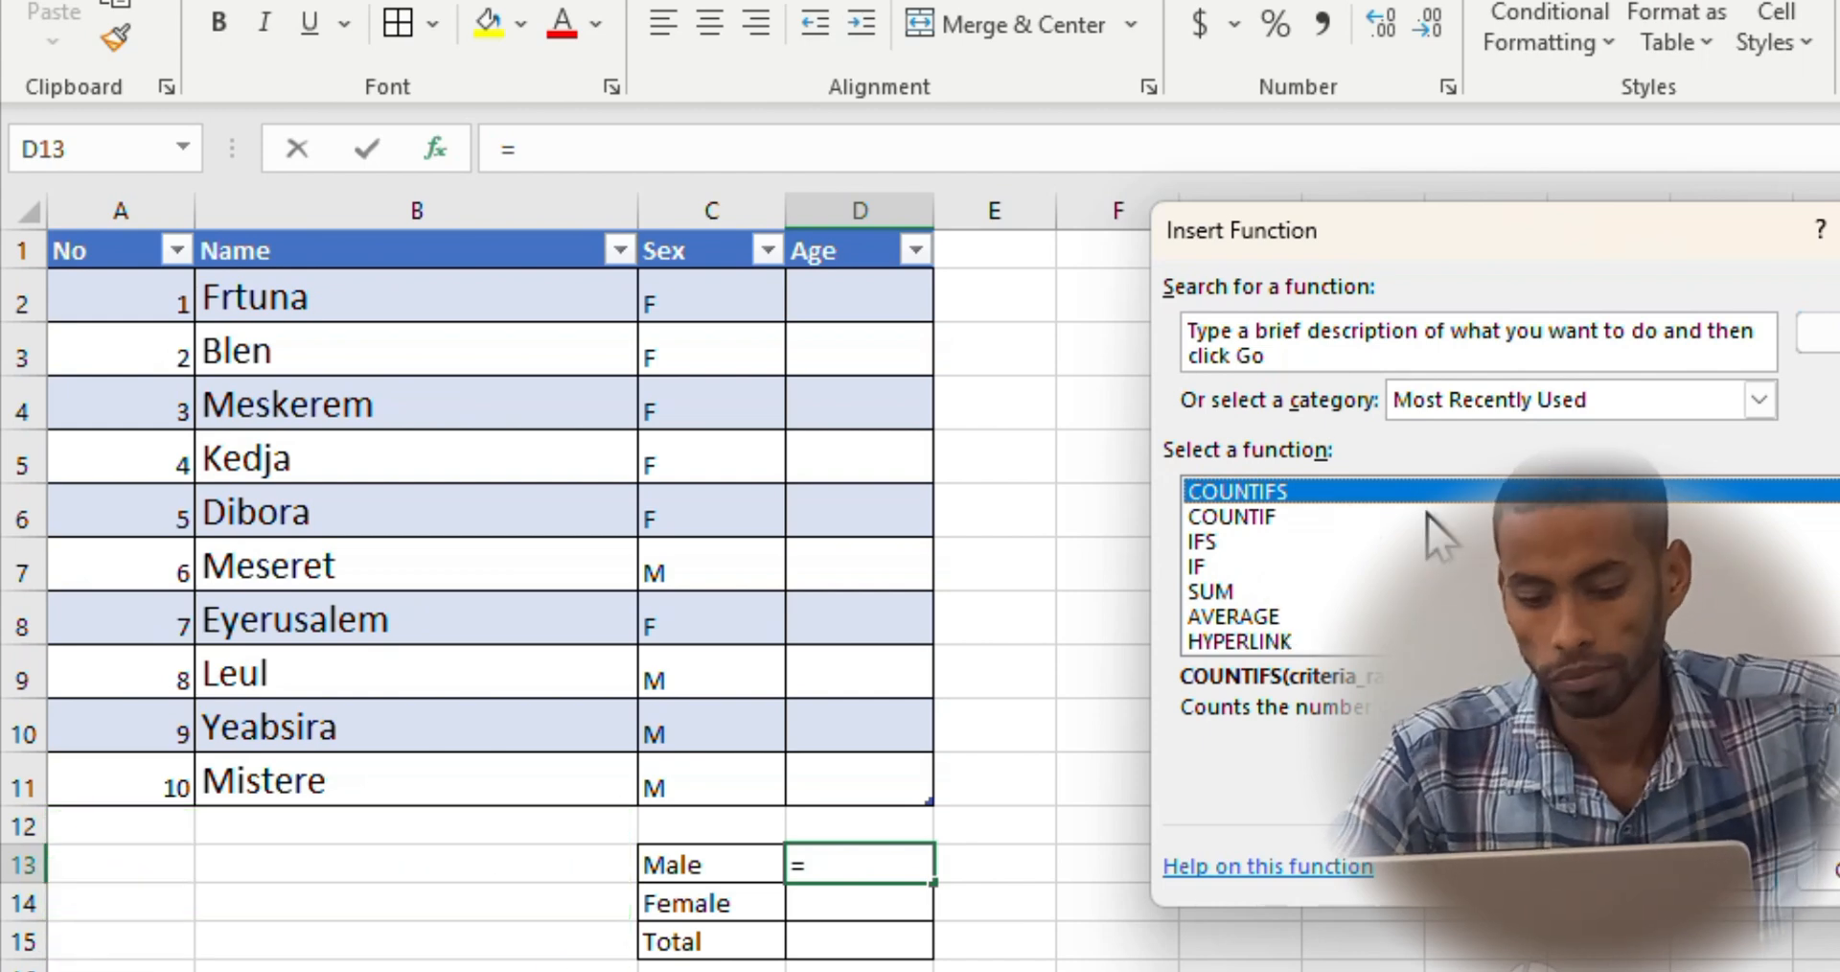
pyautogui.click(1250, 520)
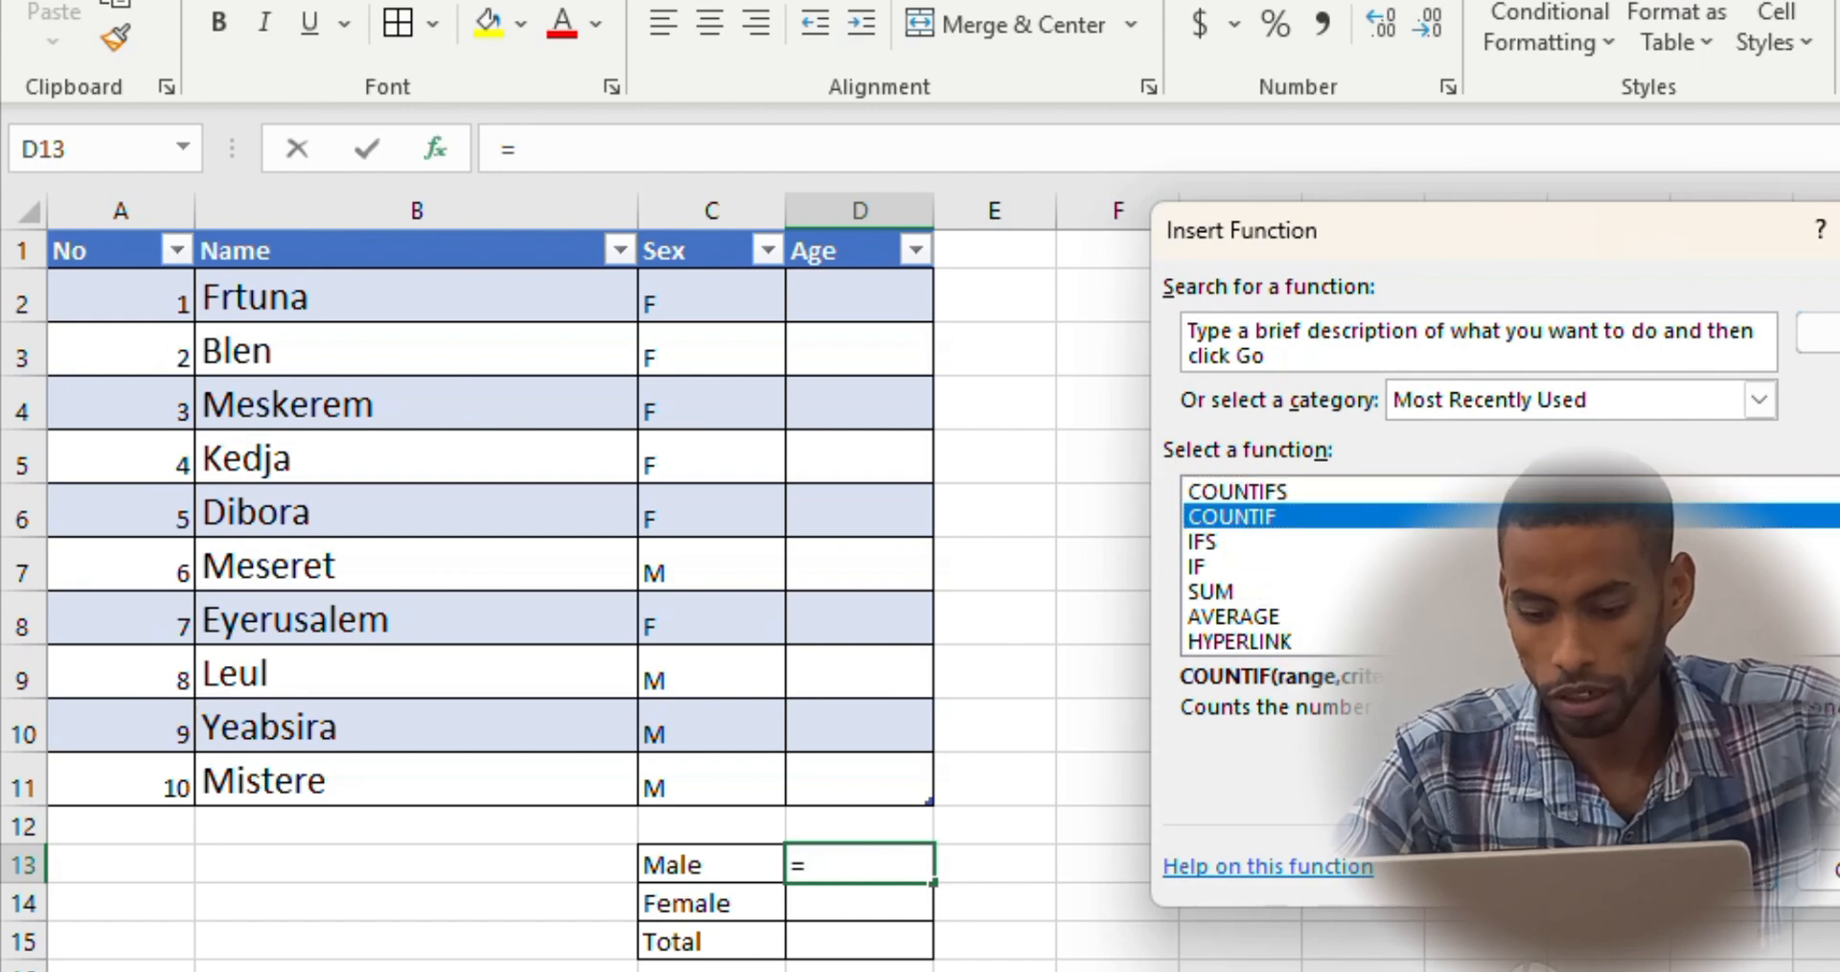
pyautogui.press('Return')
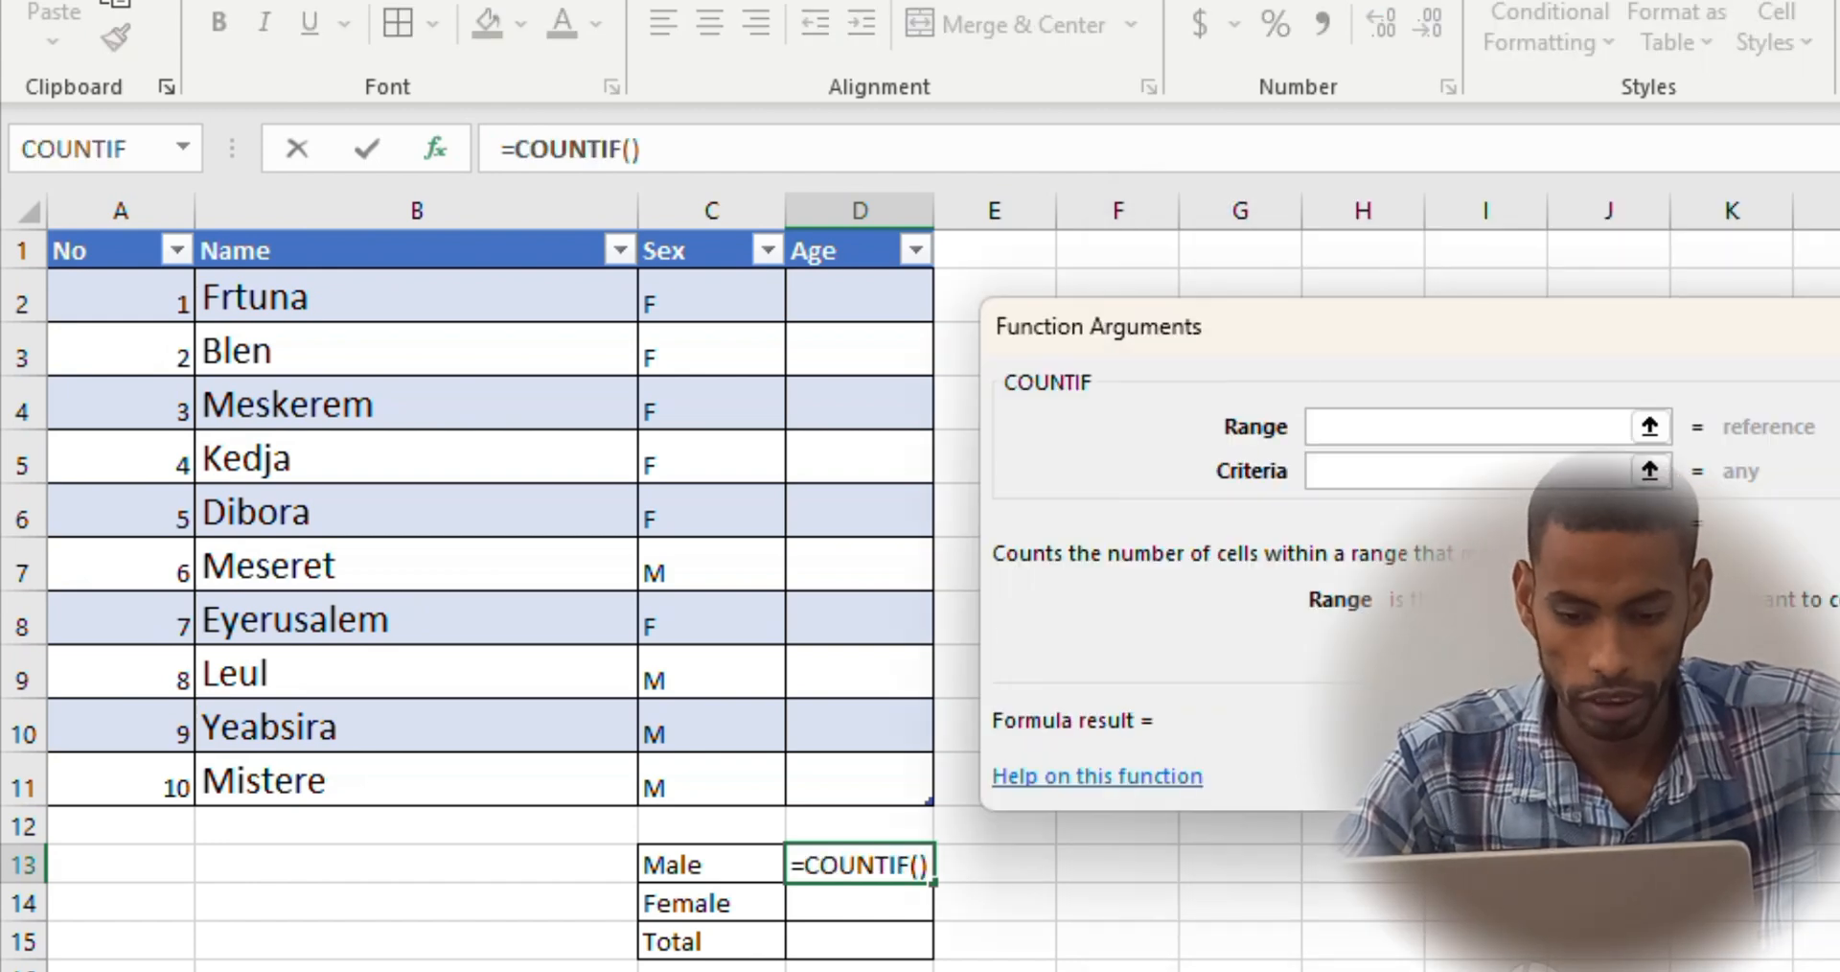
# Complete the Male COUNTIF with the table's Sex column, C2 to C11, as range and M as criteria
pyautogui.moveTo(699, 296); pyautogui.dragTo(722, 775)
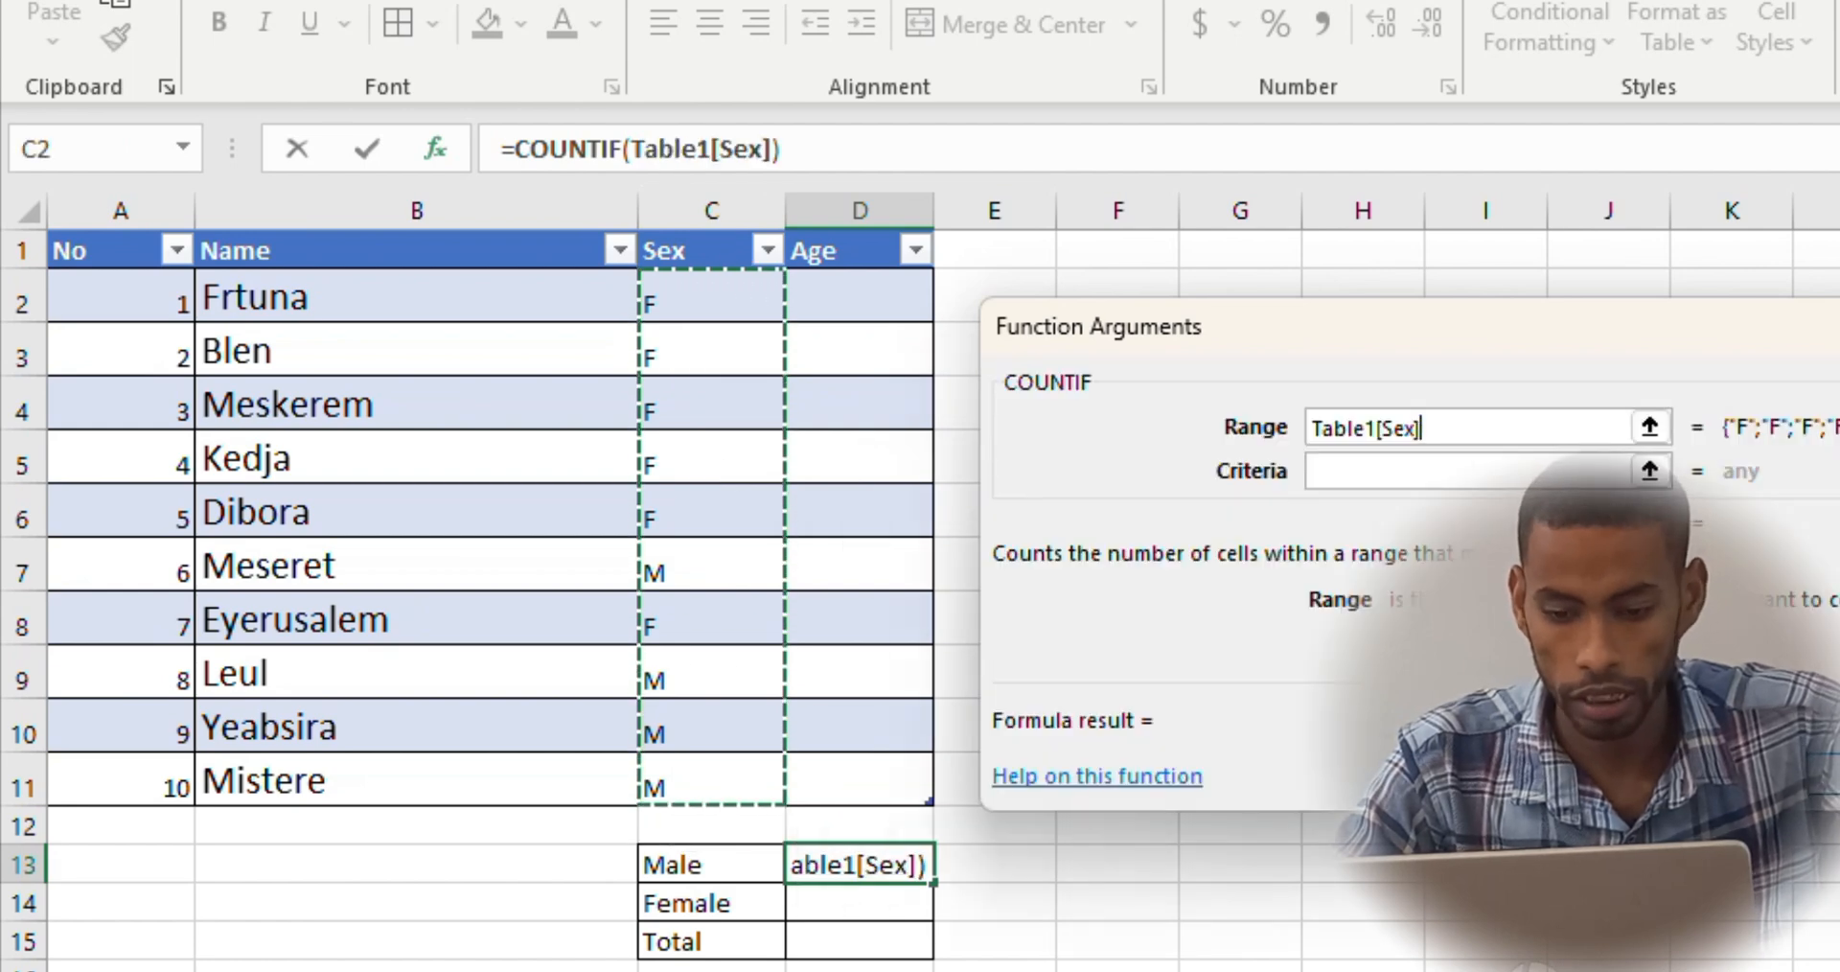
pyautogui.click(1350, 467)
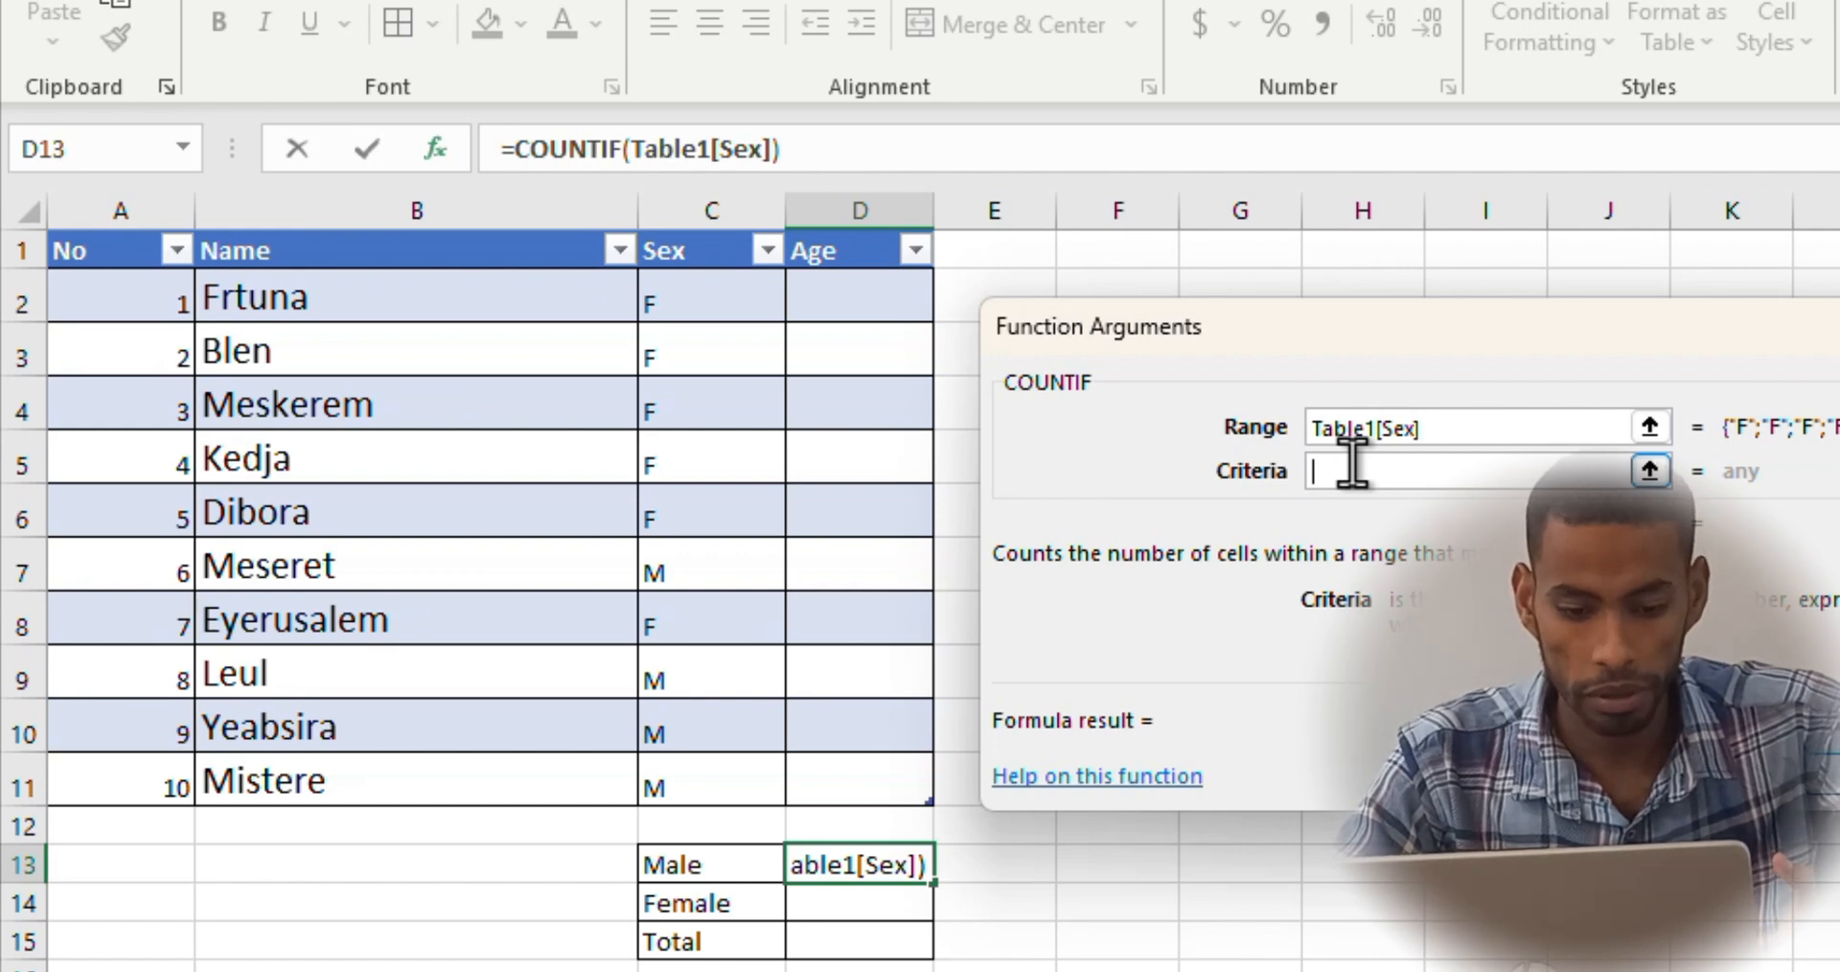
pyautogui.write('M')
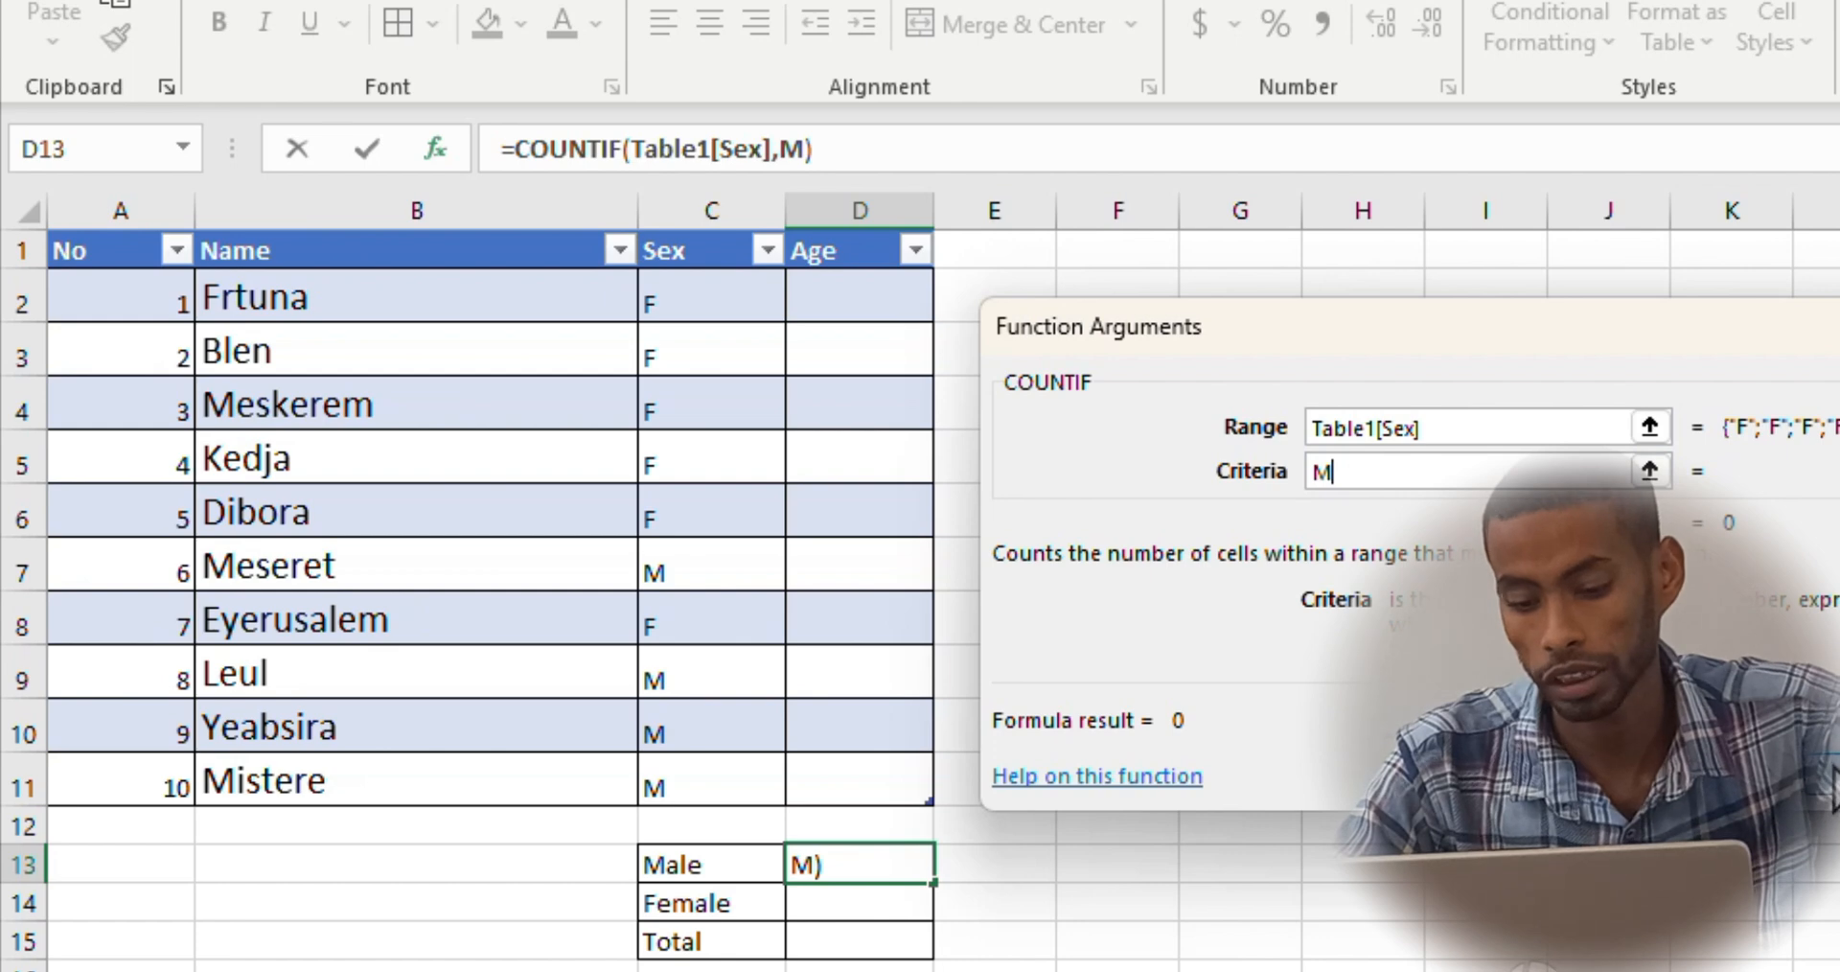
pyautogui.click(1833, 778)
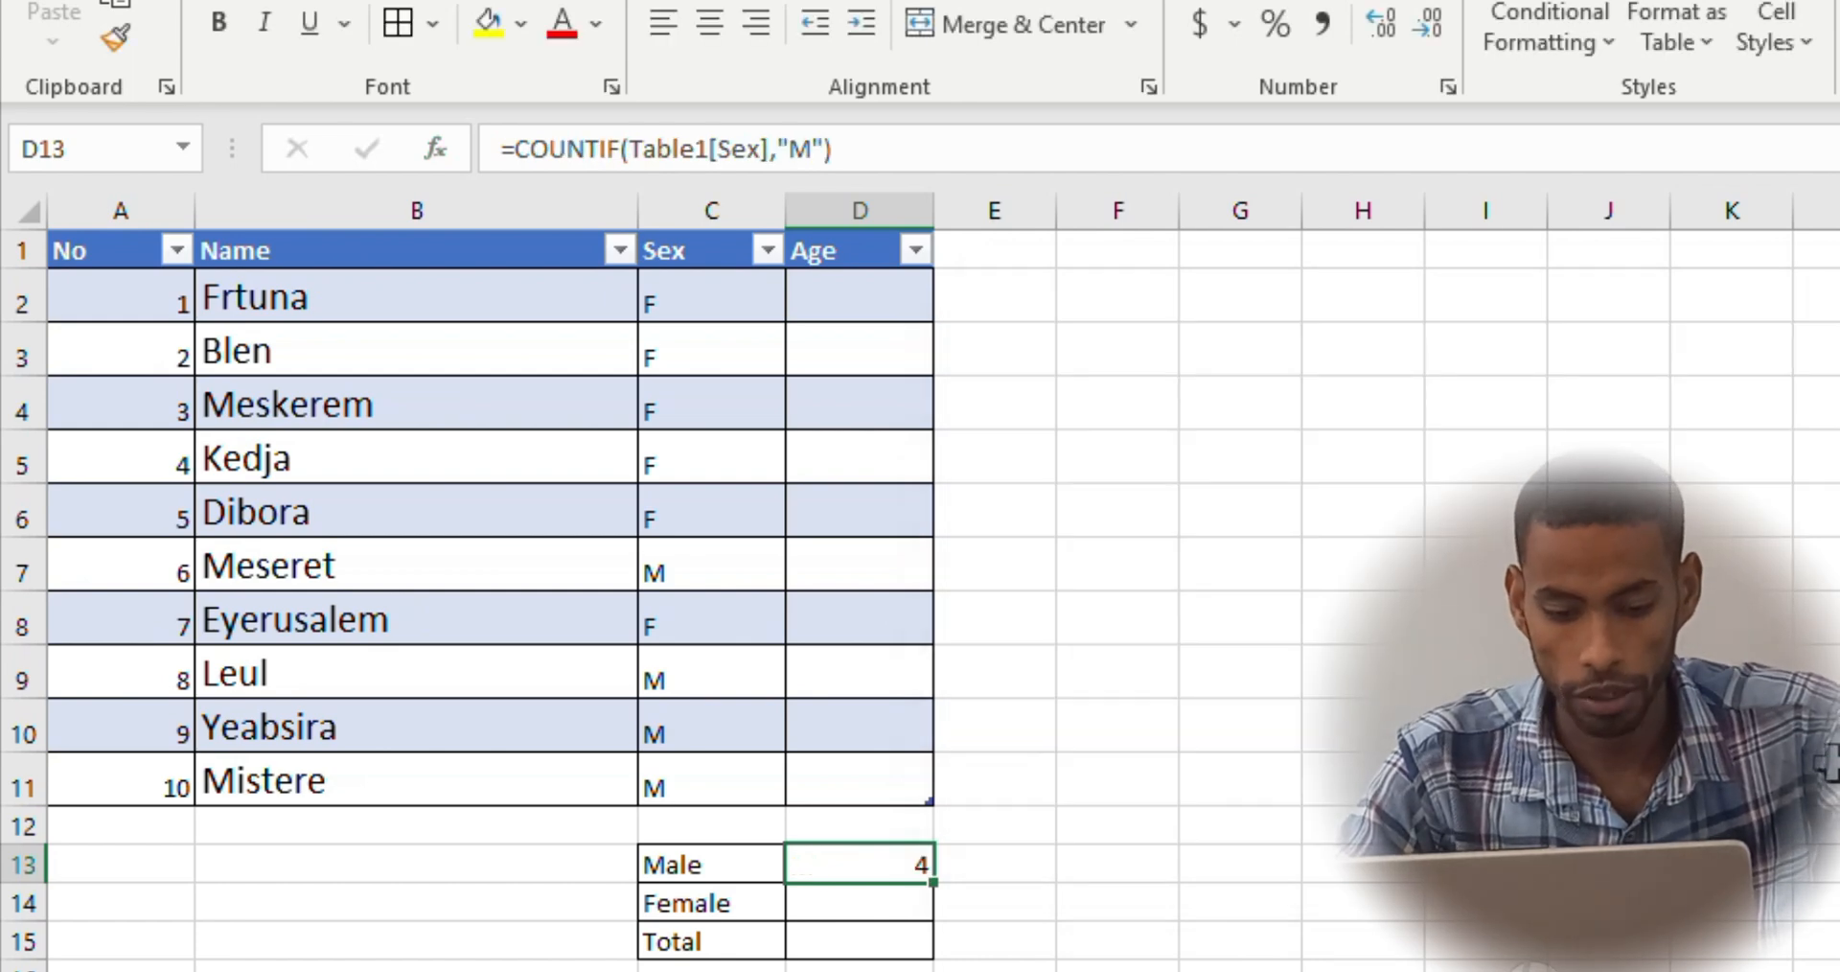
# Count the females in D14 with a COUNTIF function over the table's Sex column, using F as criteria
pyautogui.click(846, 902)
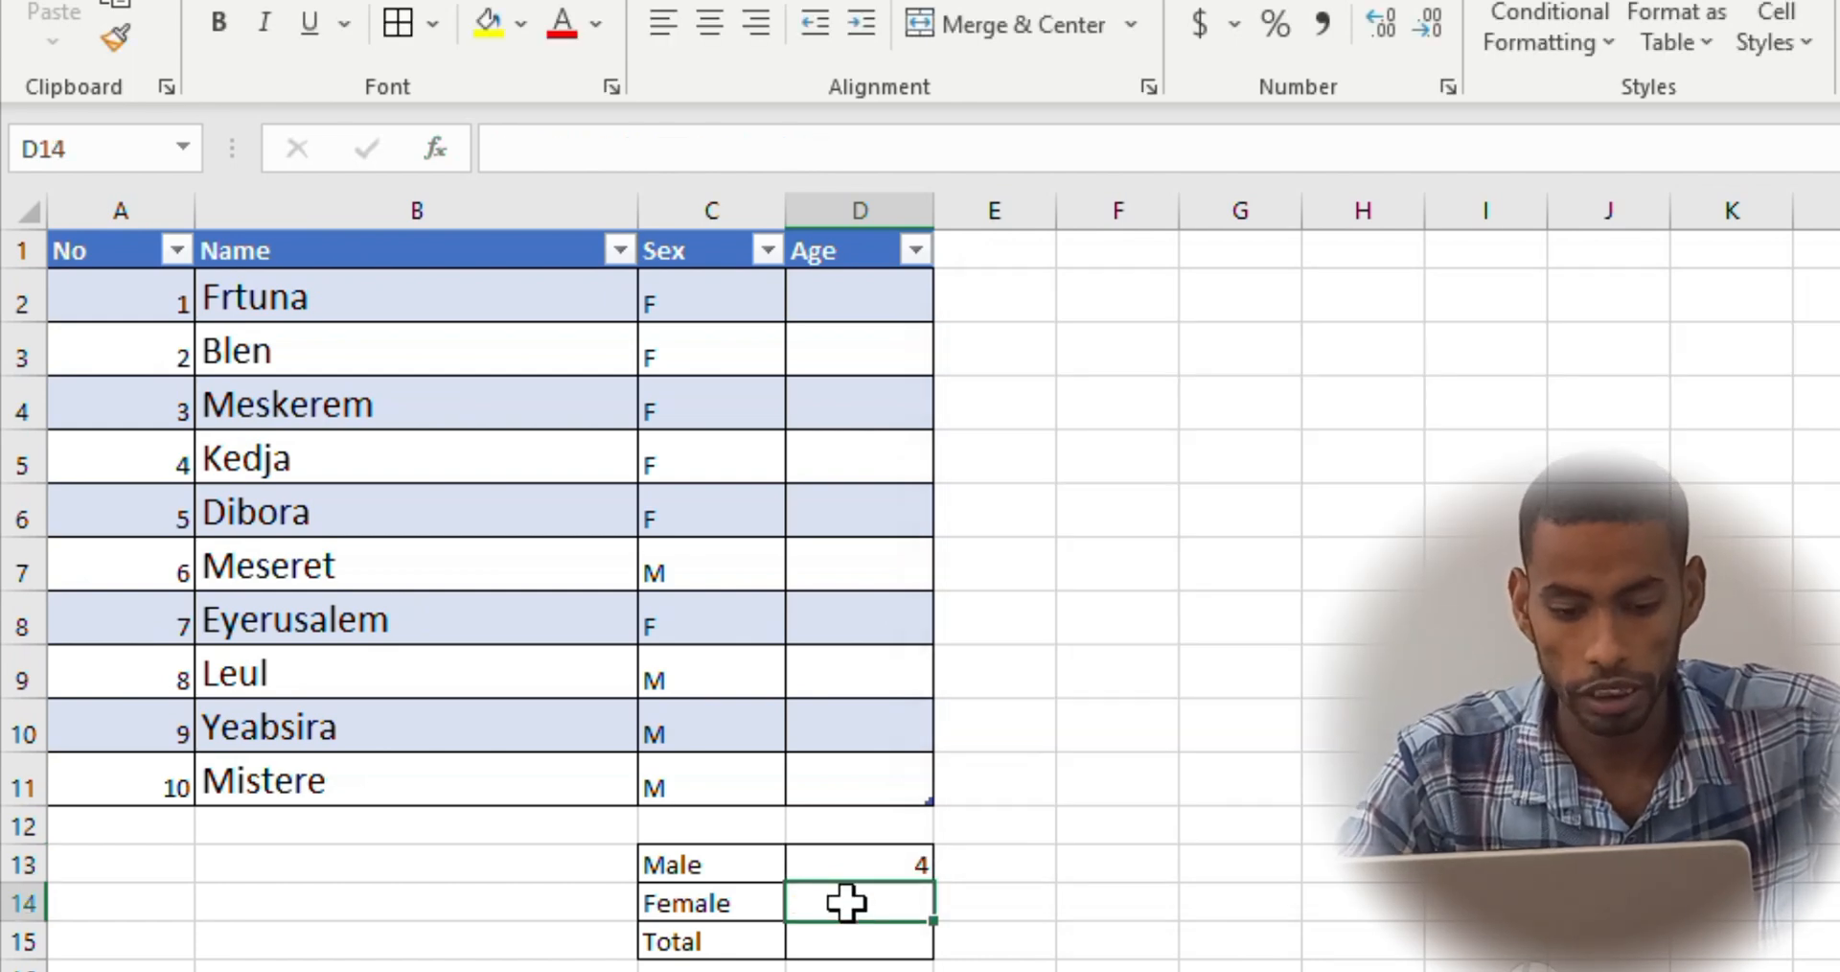
pyautogui.click(433, 146)
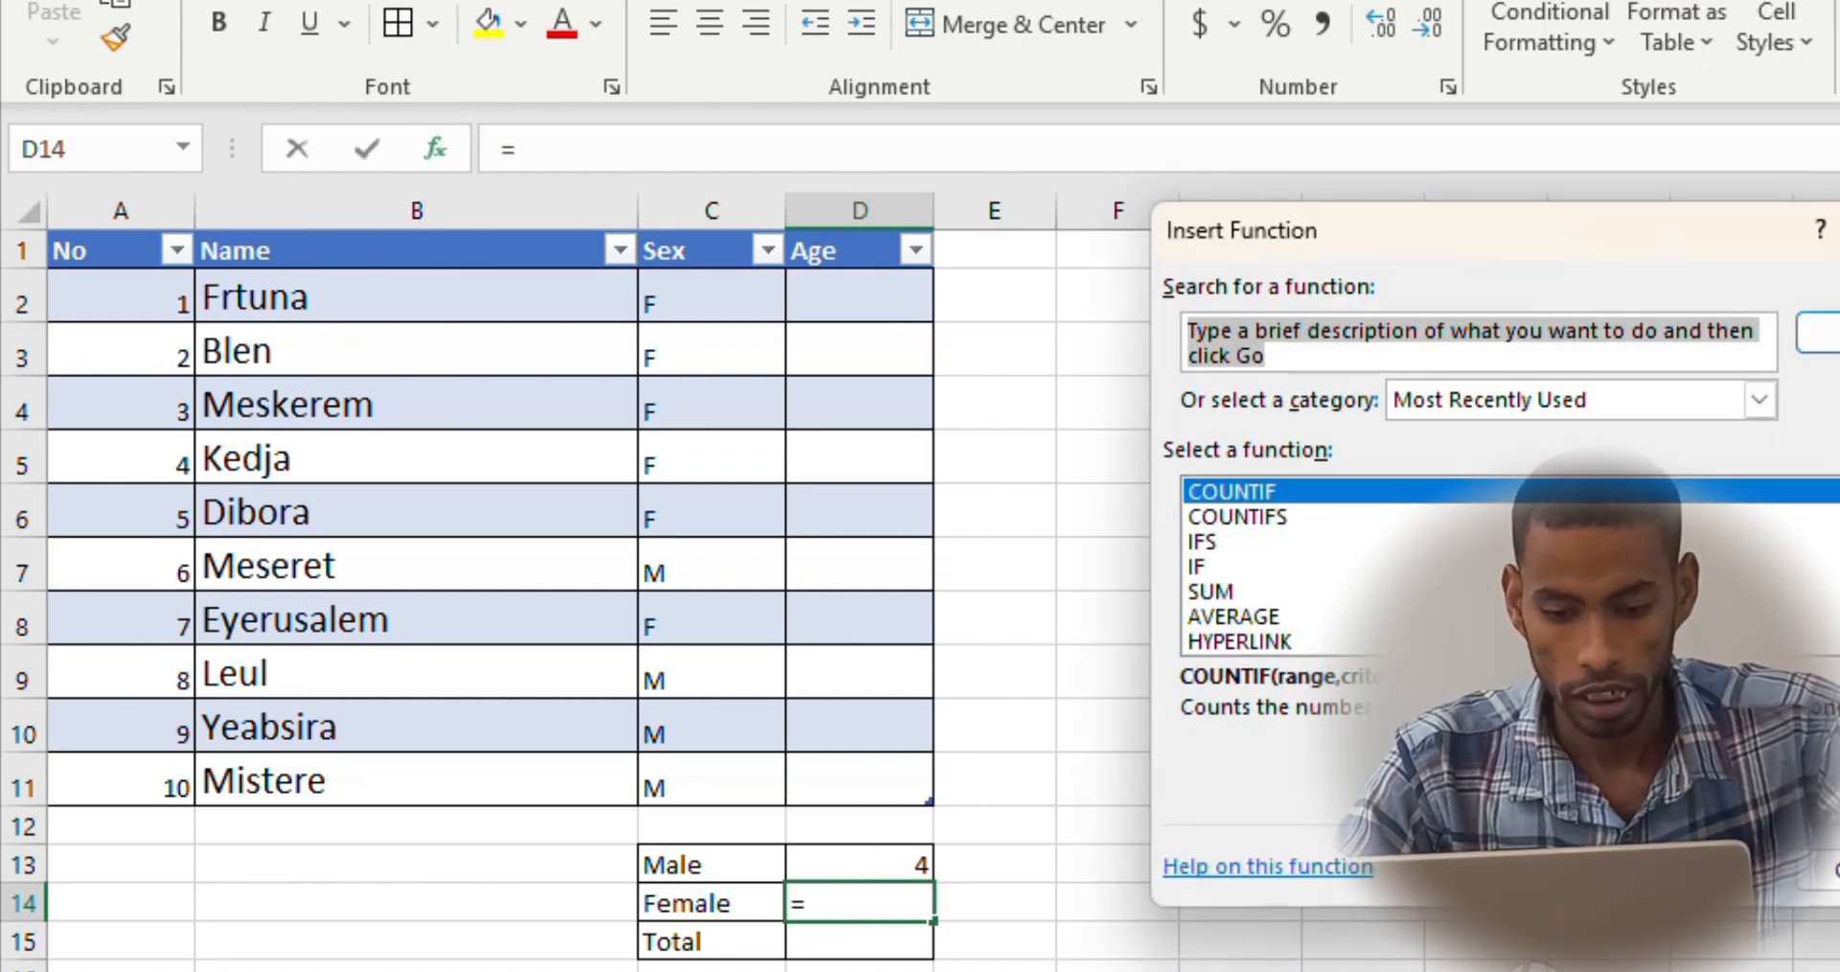
pyautogui.click(1244, 491)
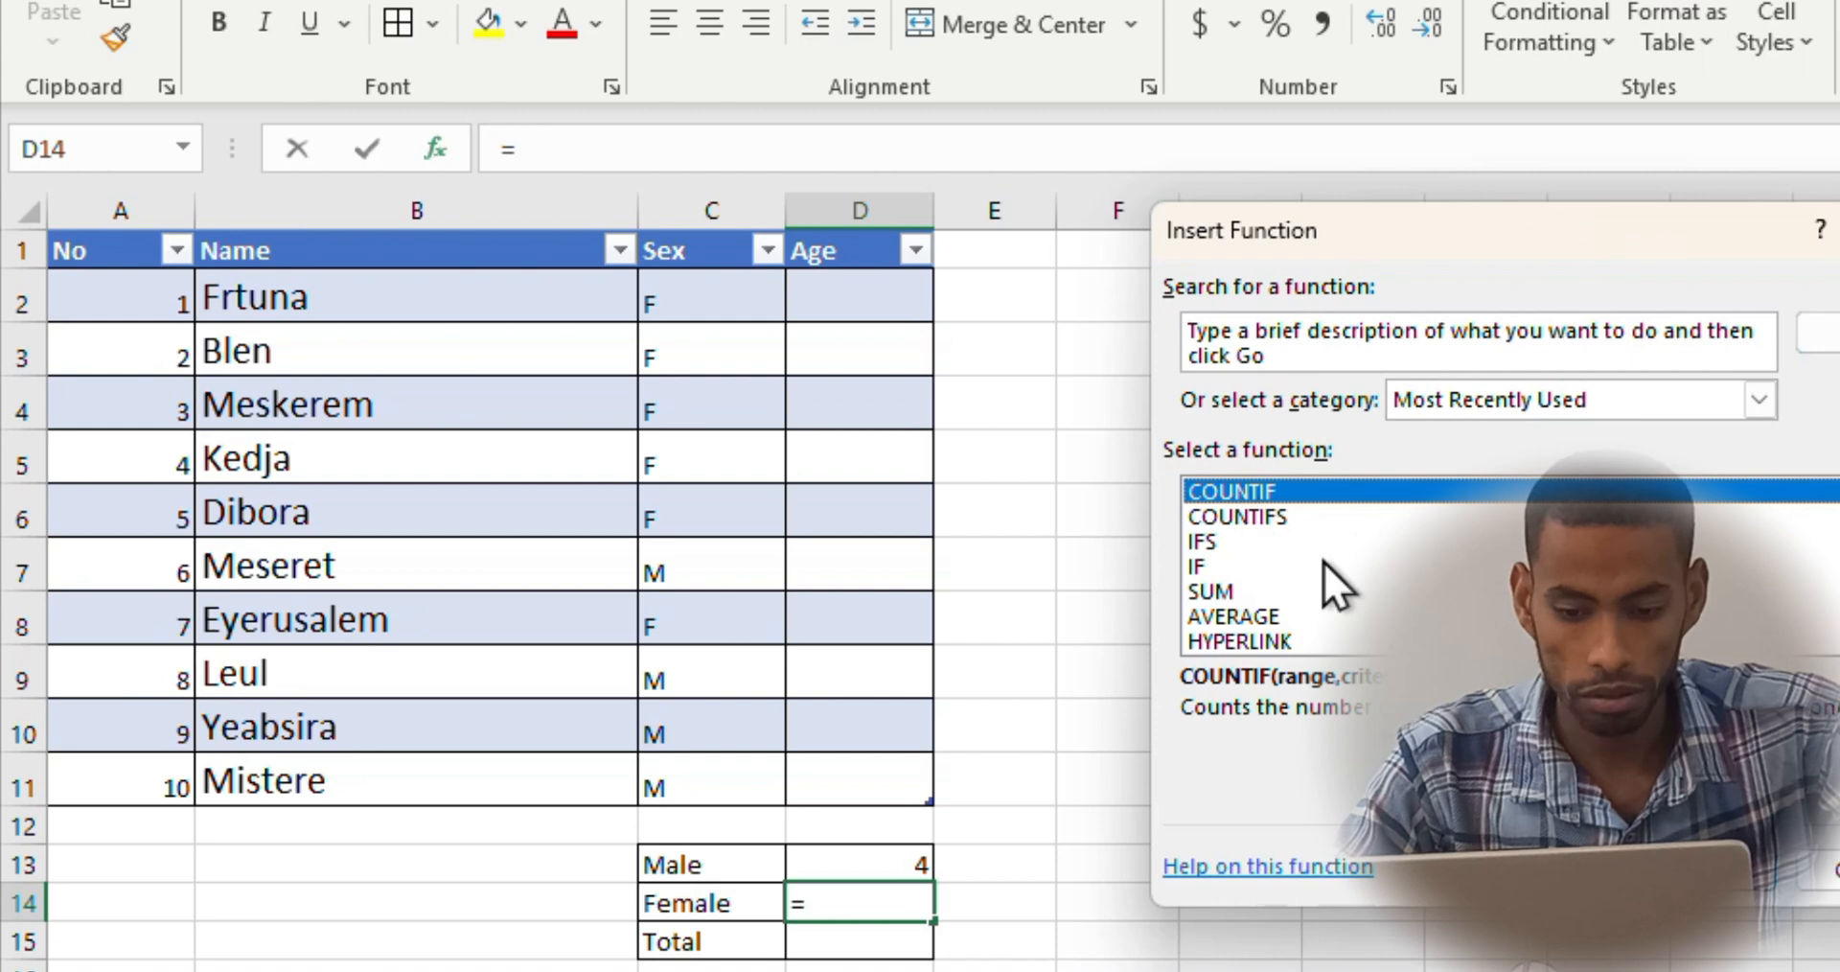
pyautogui.press('Return')
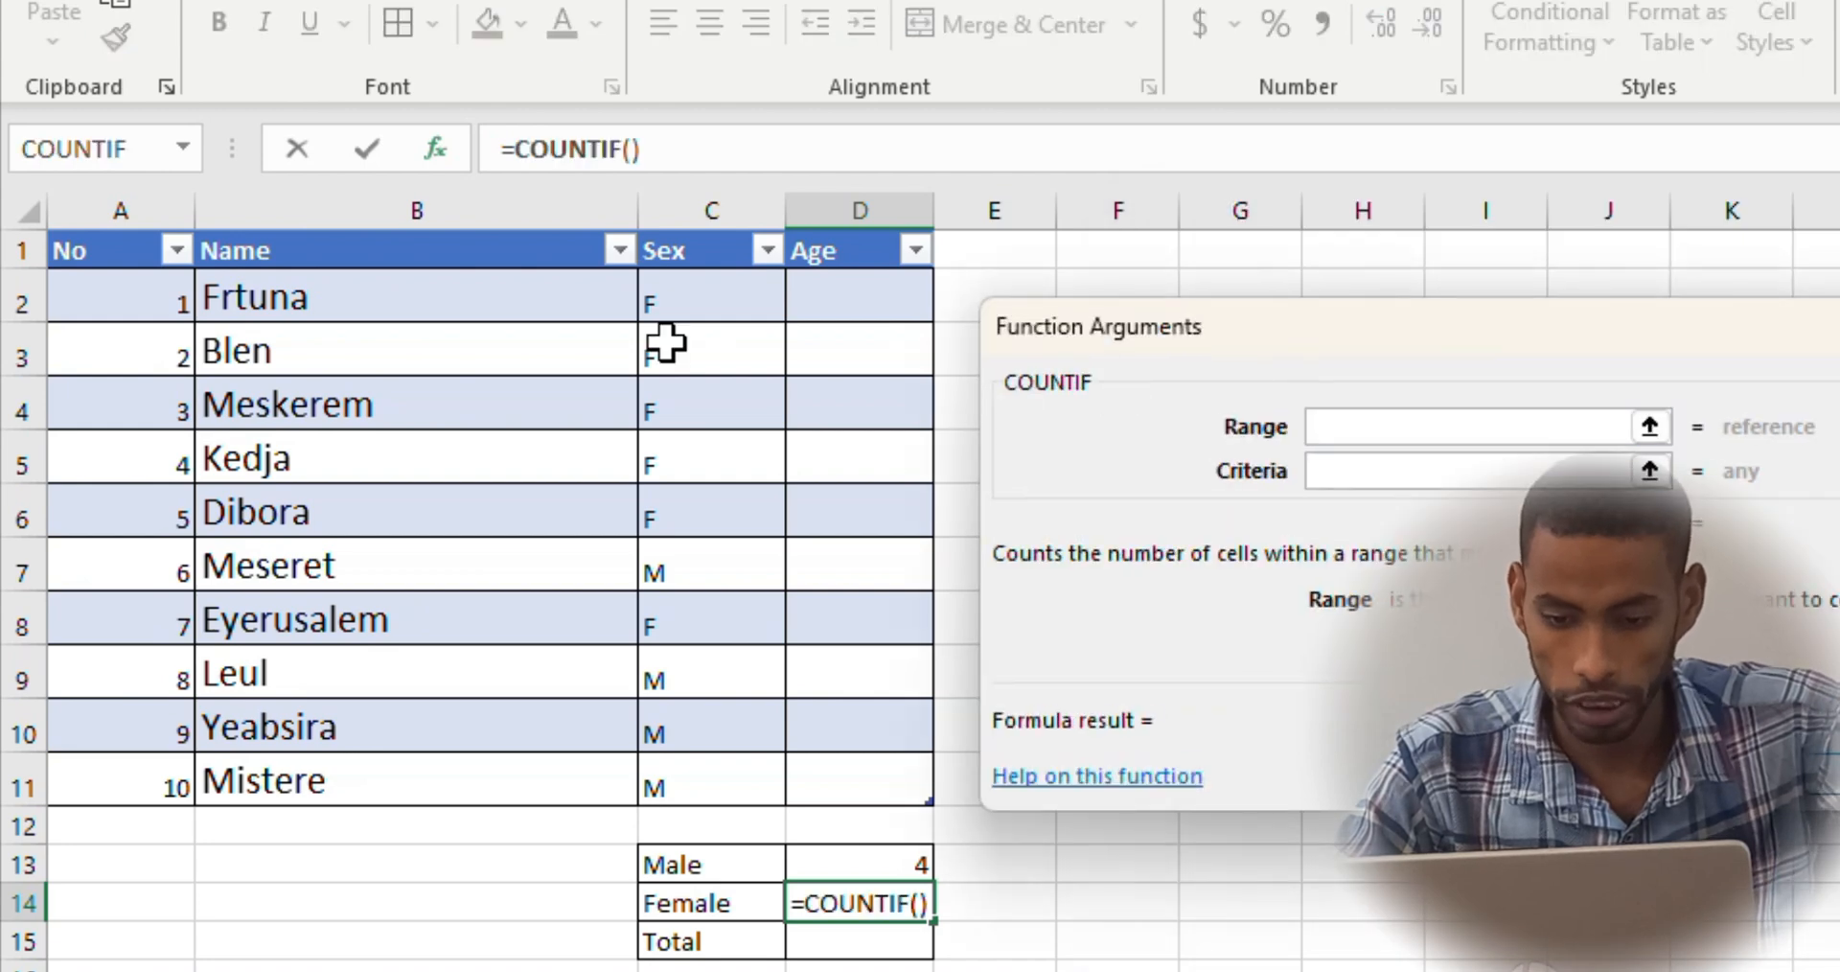
pyautogui.moveTo(706, 295); pyautogui.dragTo(679, 796)
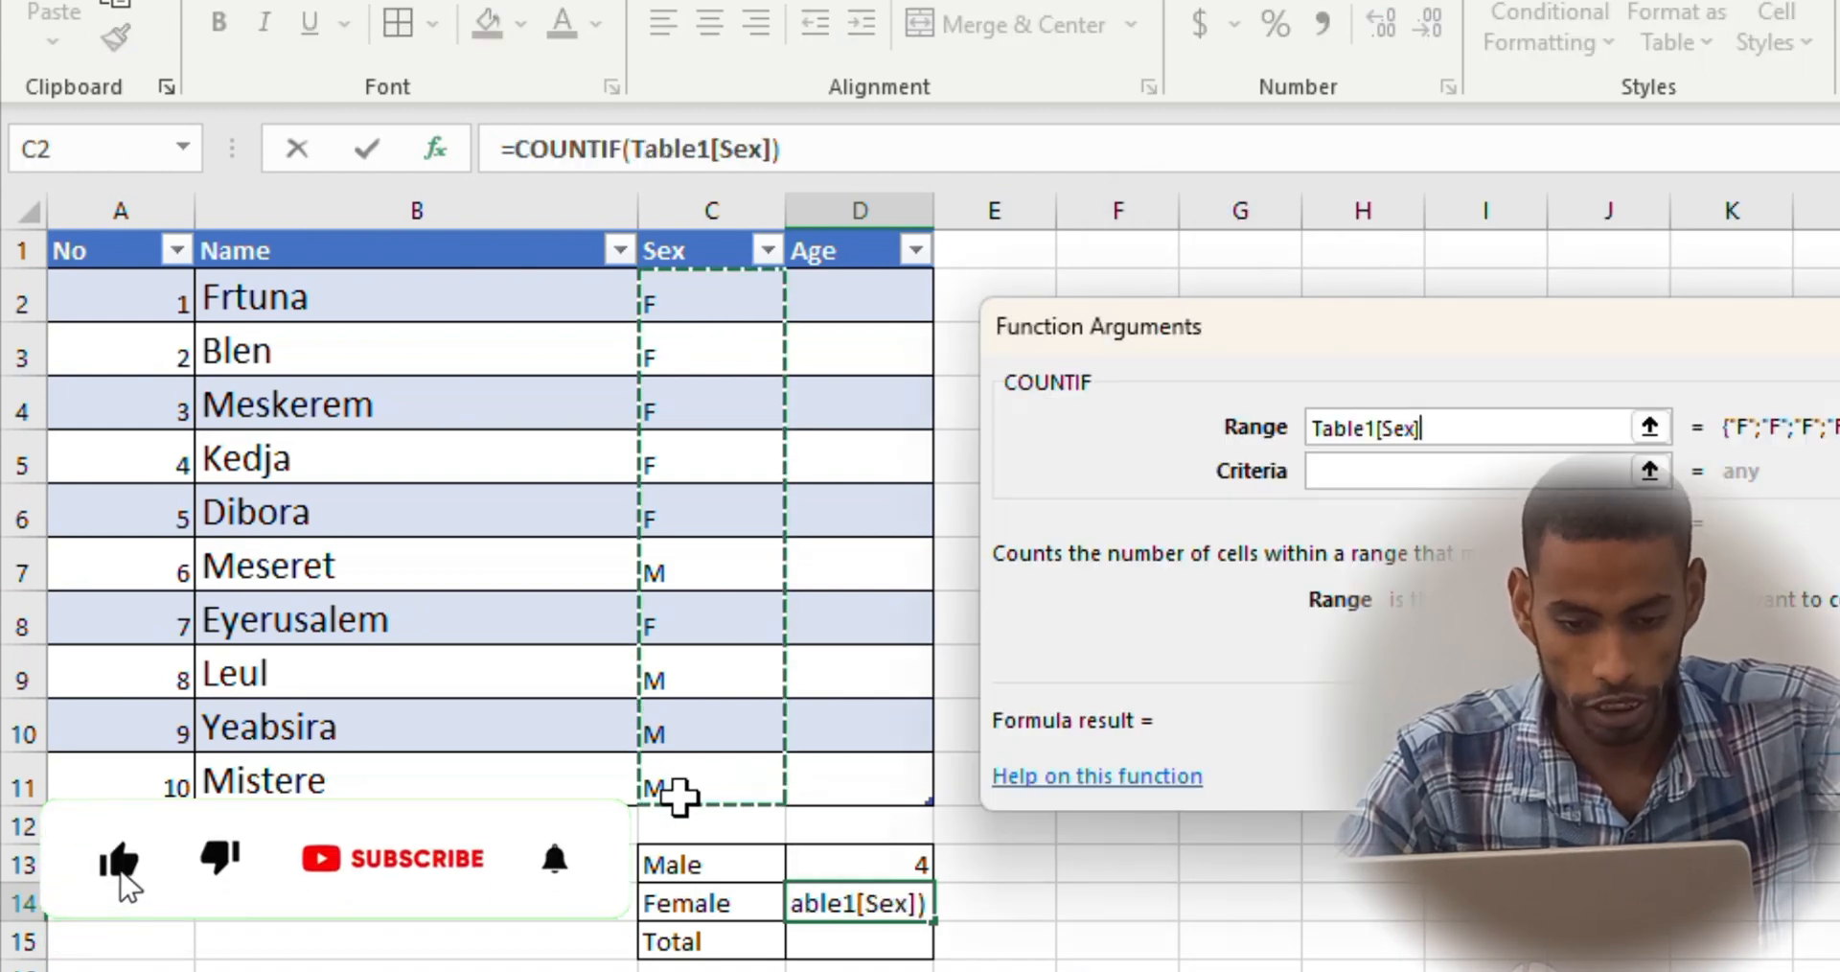
pyautogui.click(1383, 474)
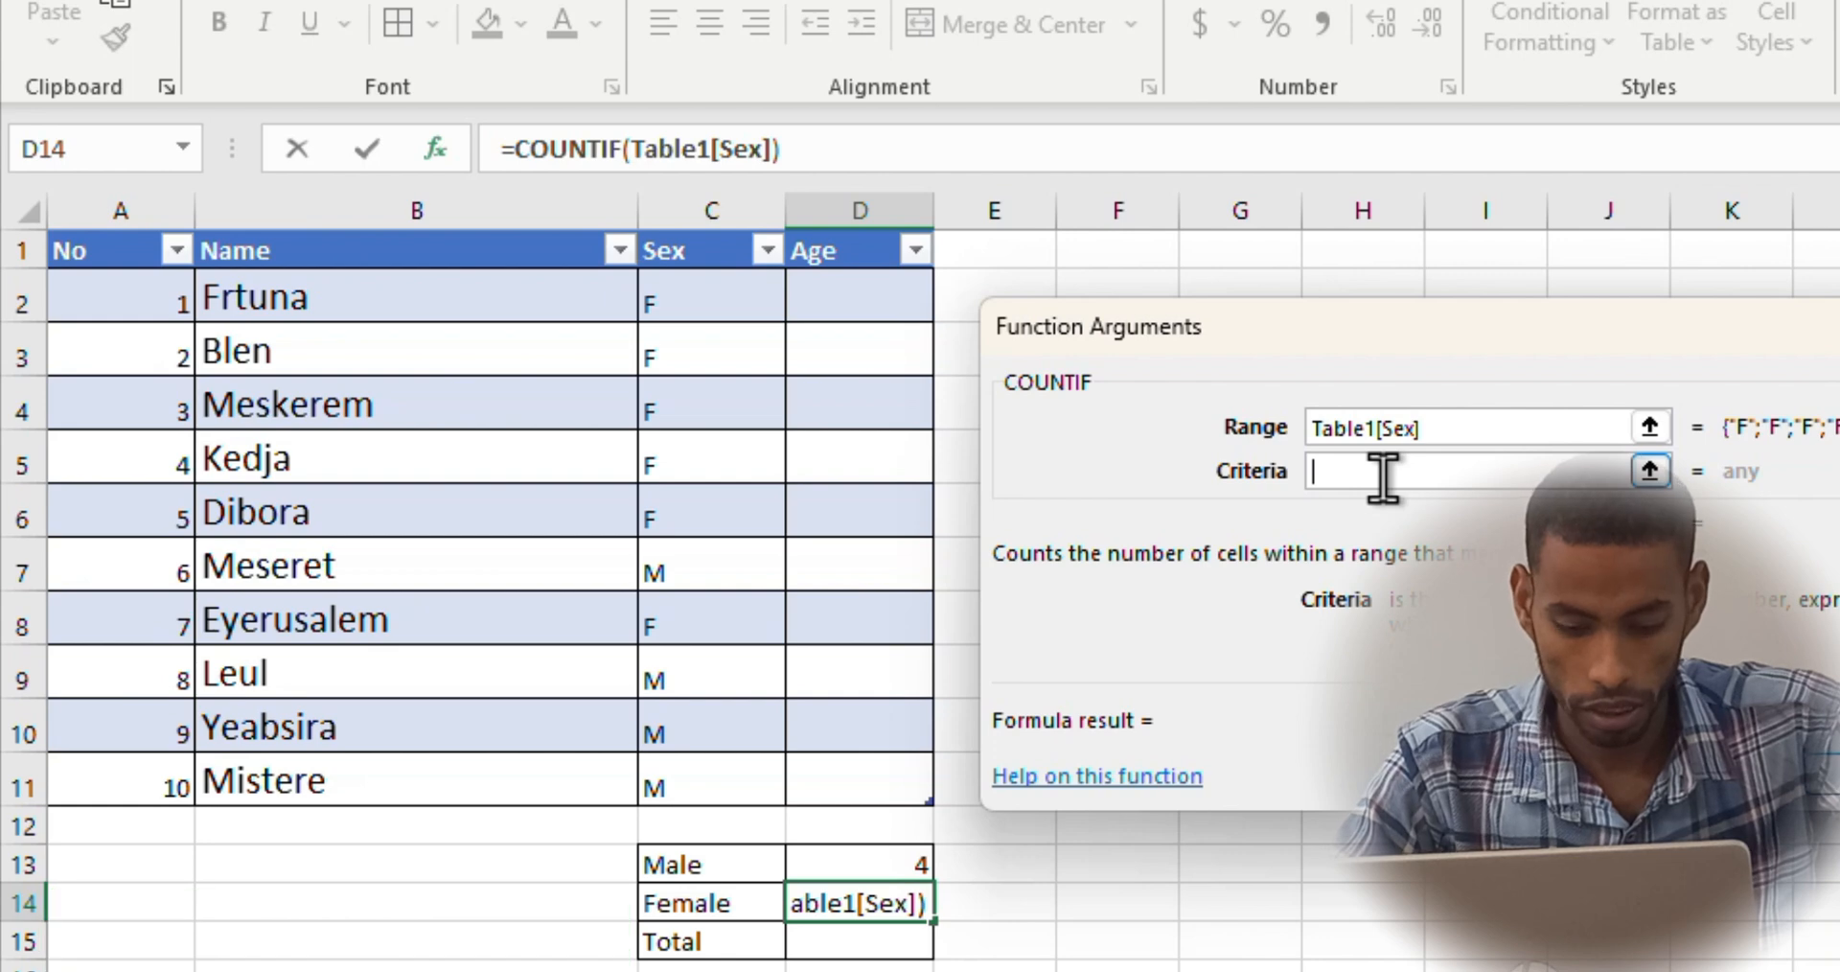
pyautogui.write('F')
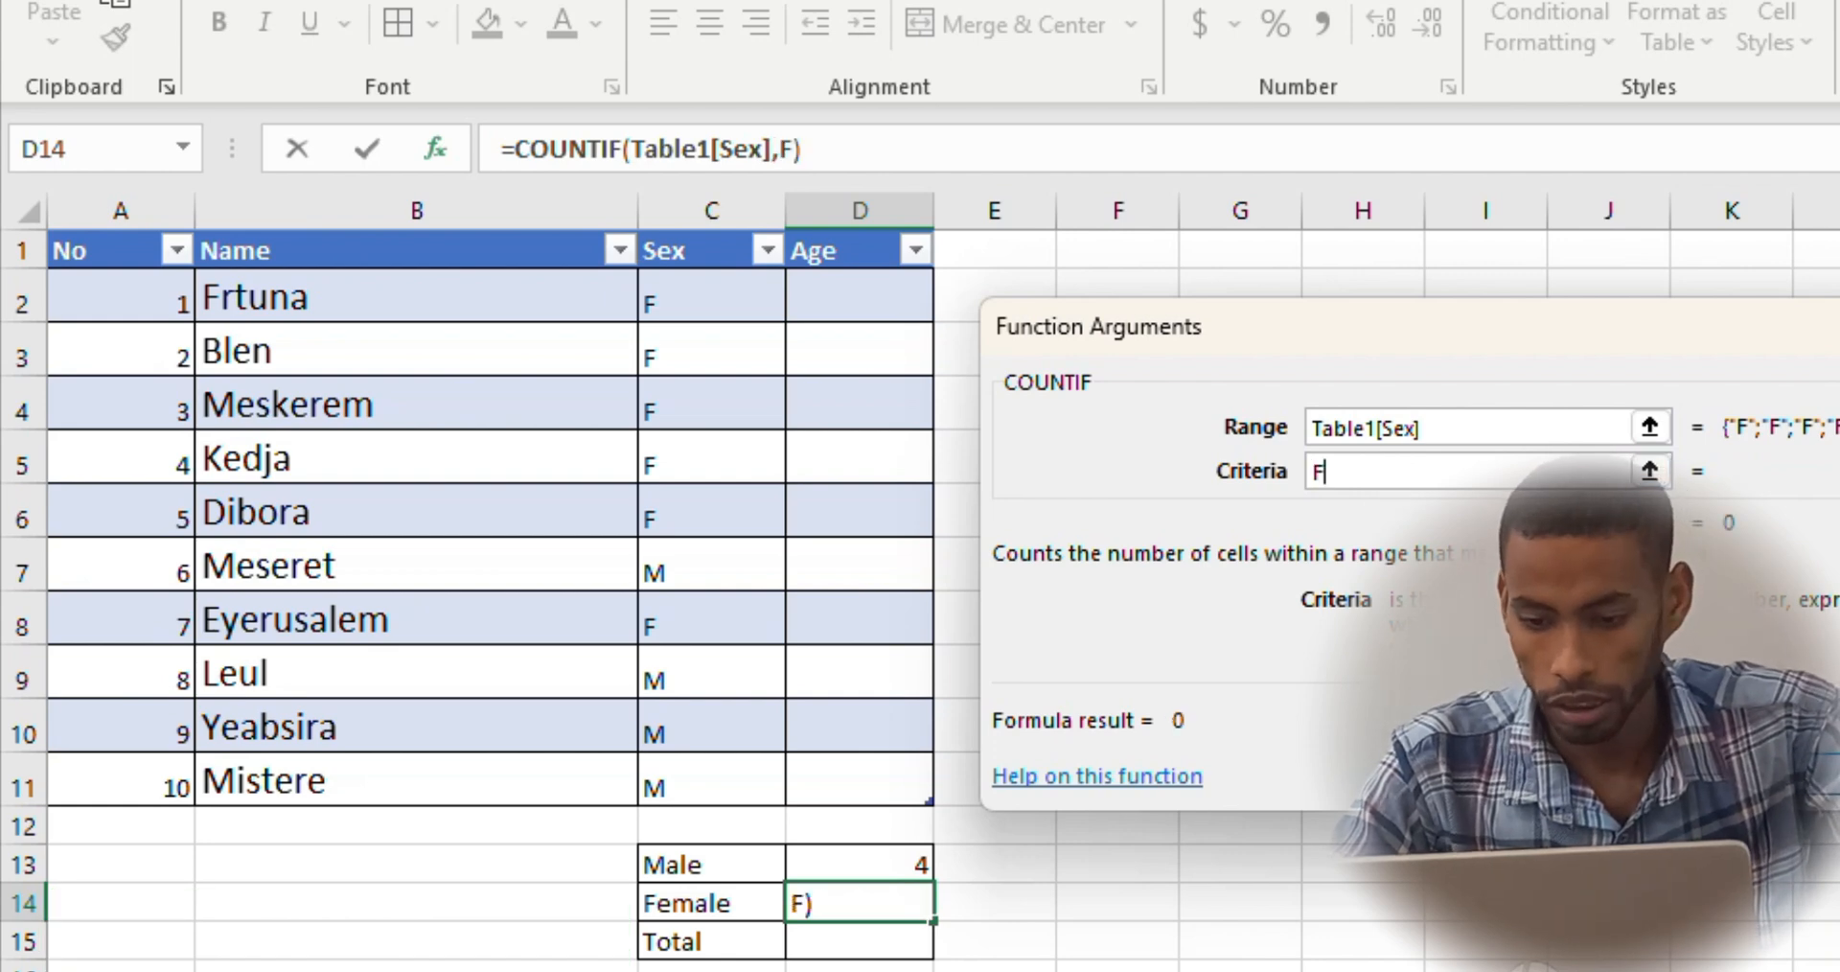
pyautogui.press('Return')
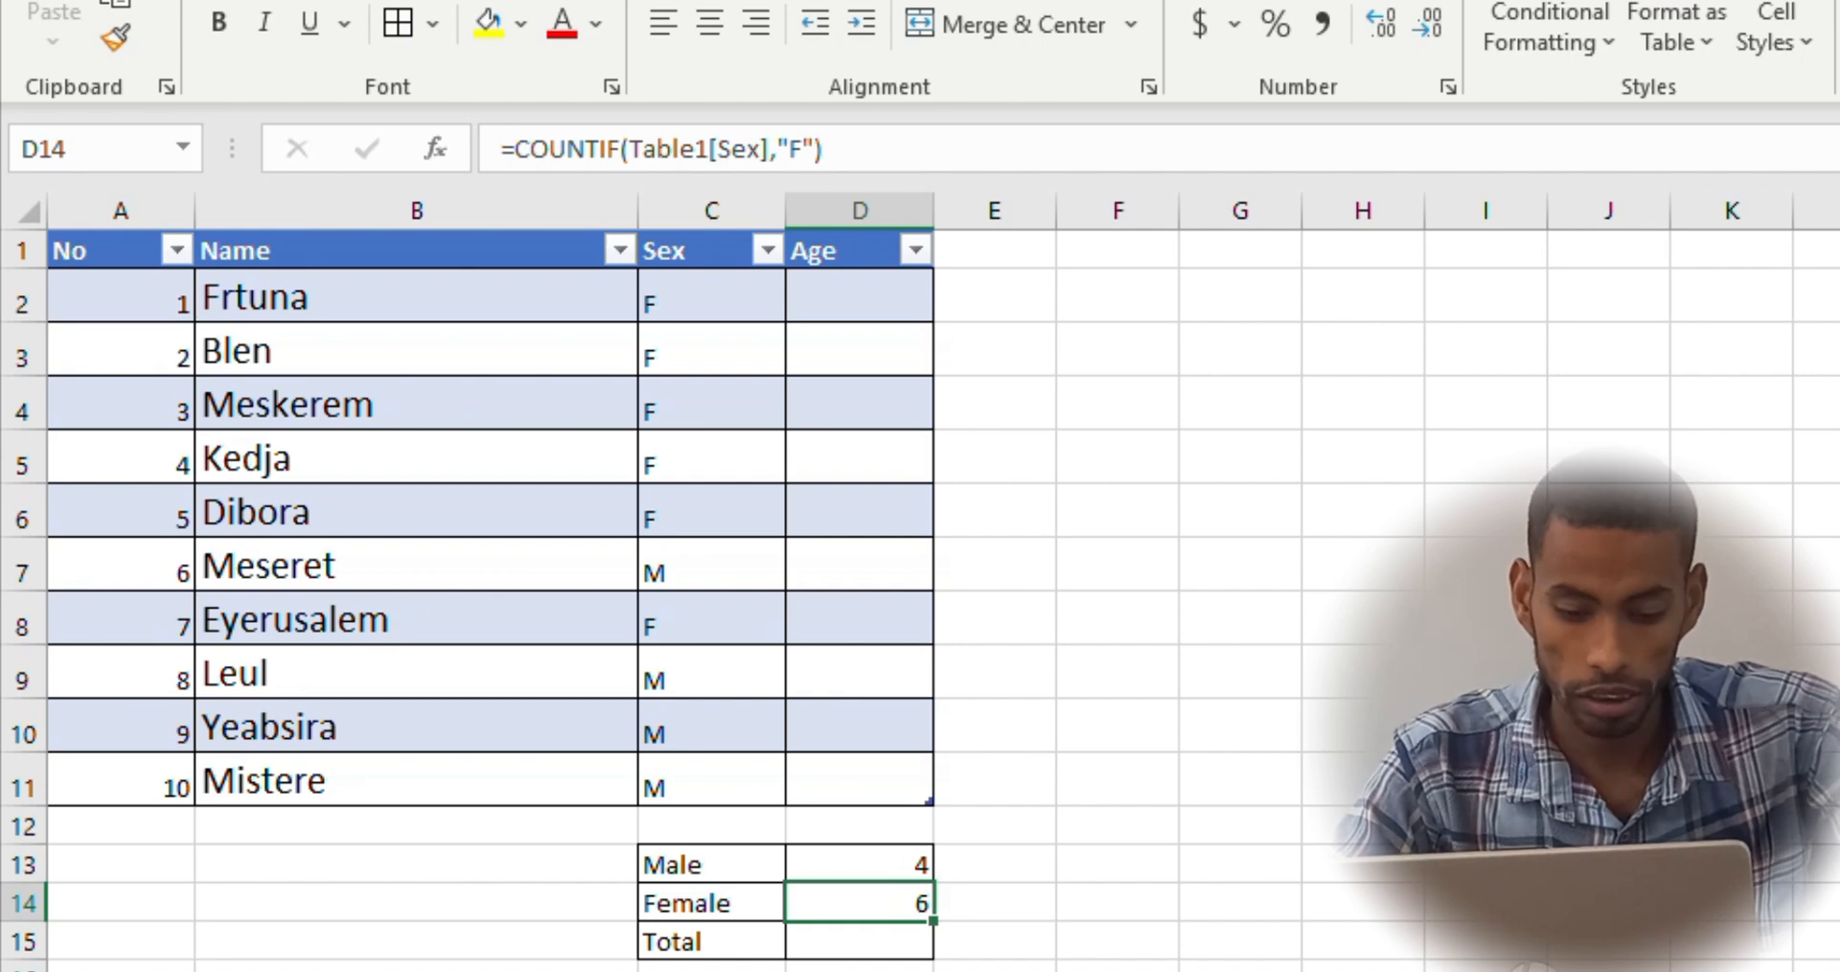
# Total the Male and Female counts in D15 with the formula =SUM(D13:D14)
pyautogui.click(858, 937)
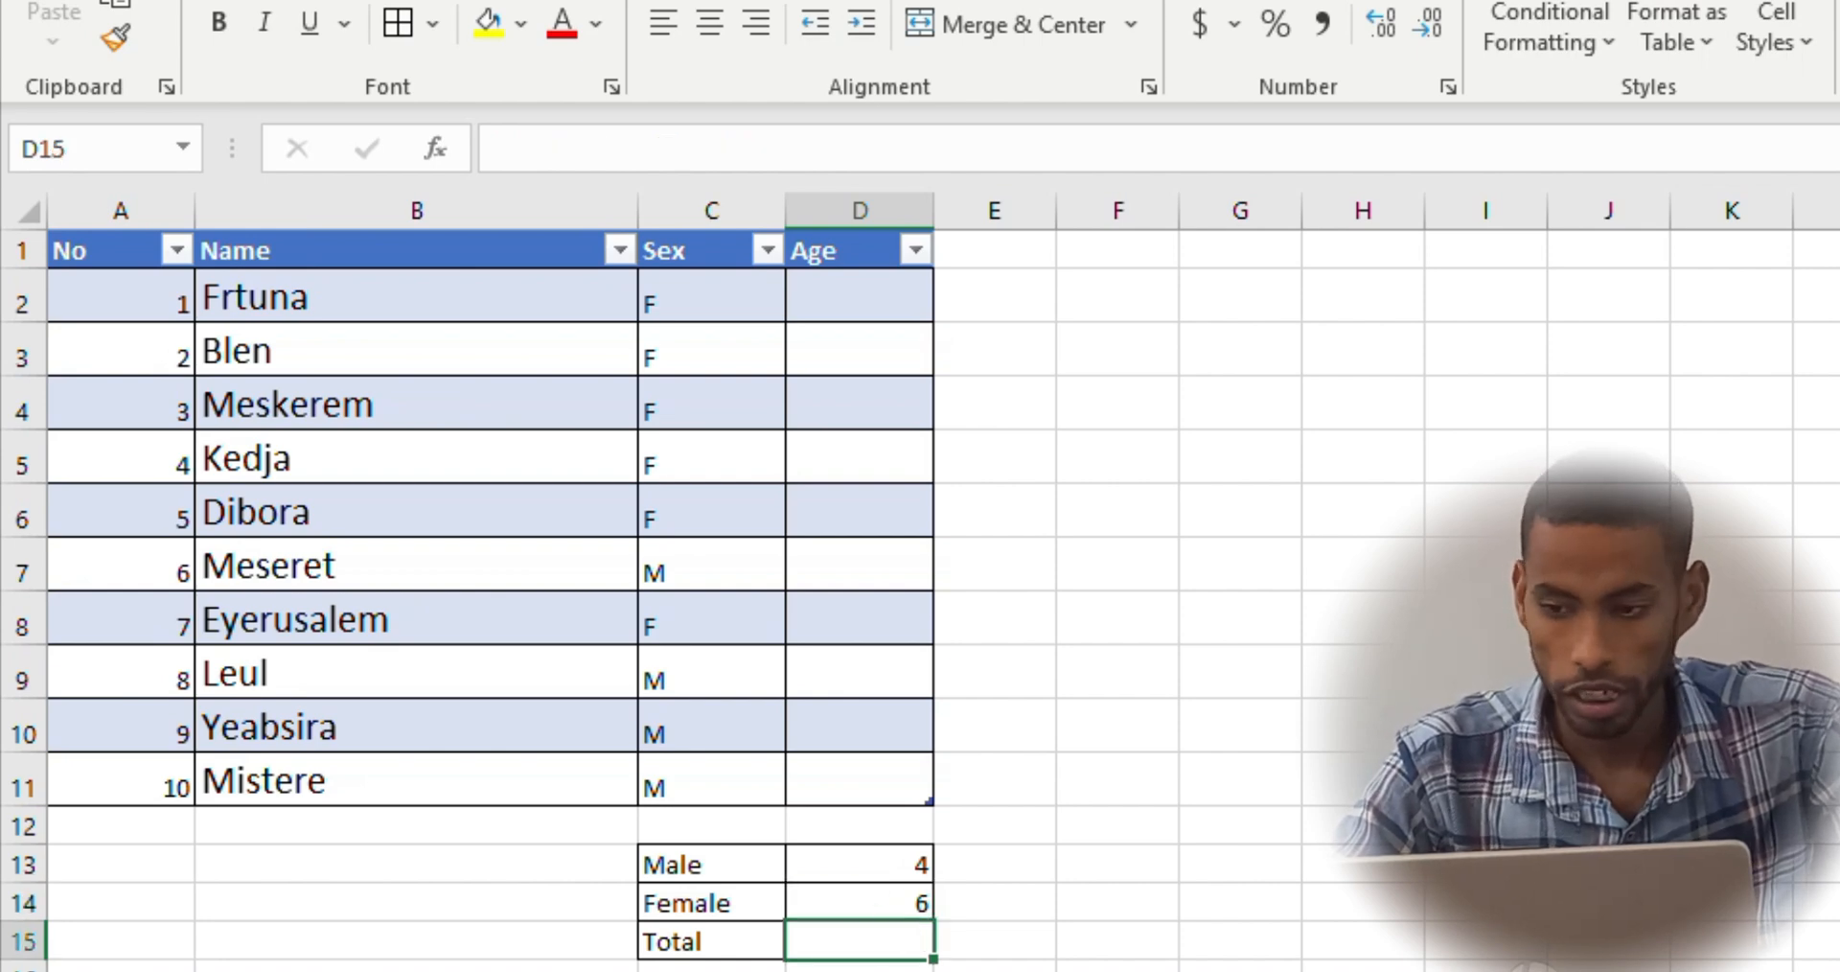
pyautogui.click(1434, 153)
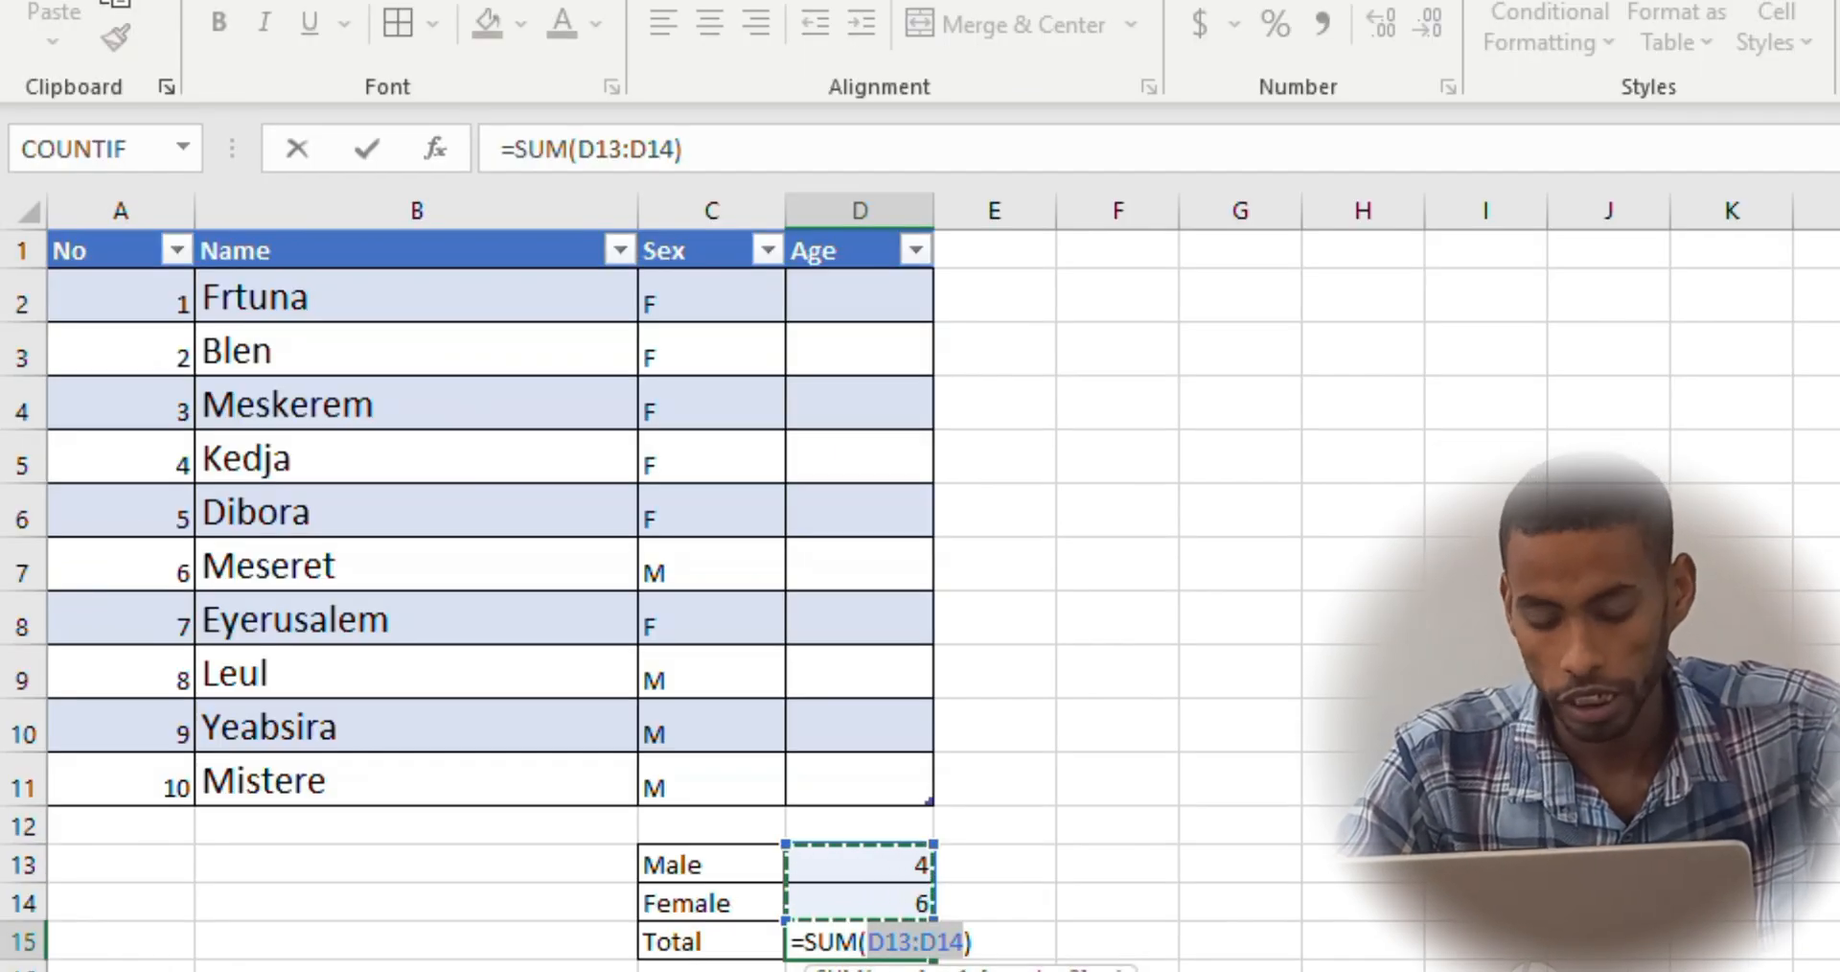
pyautogui.press('Return')
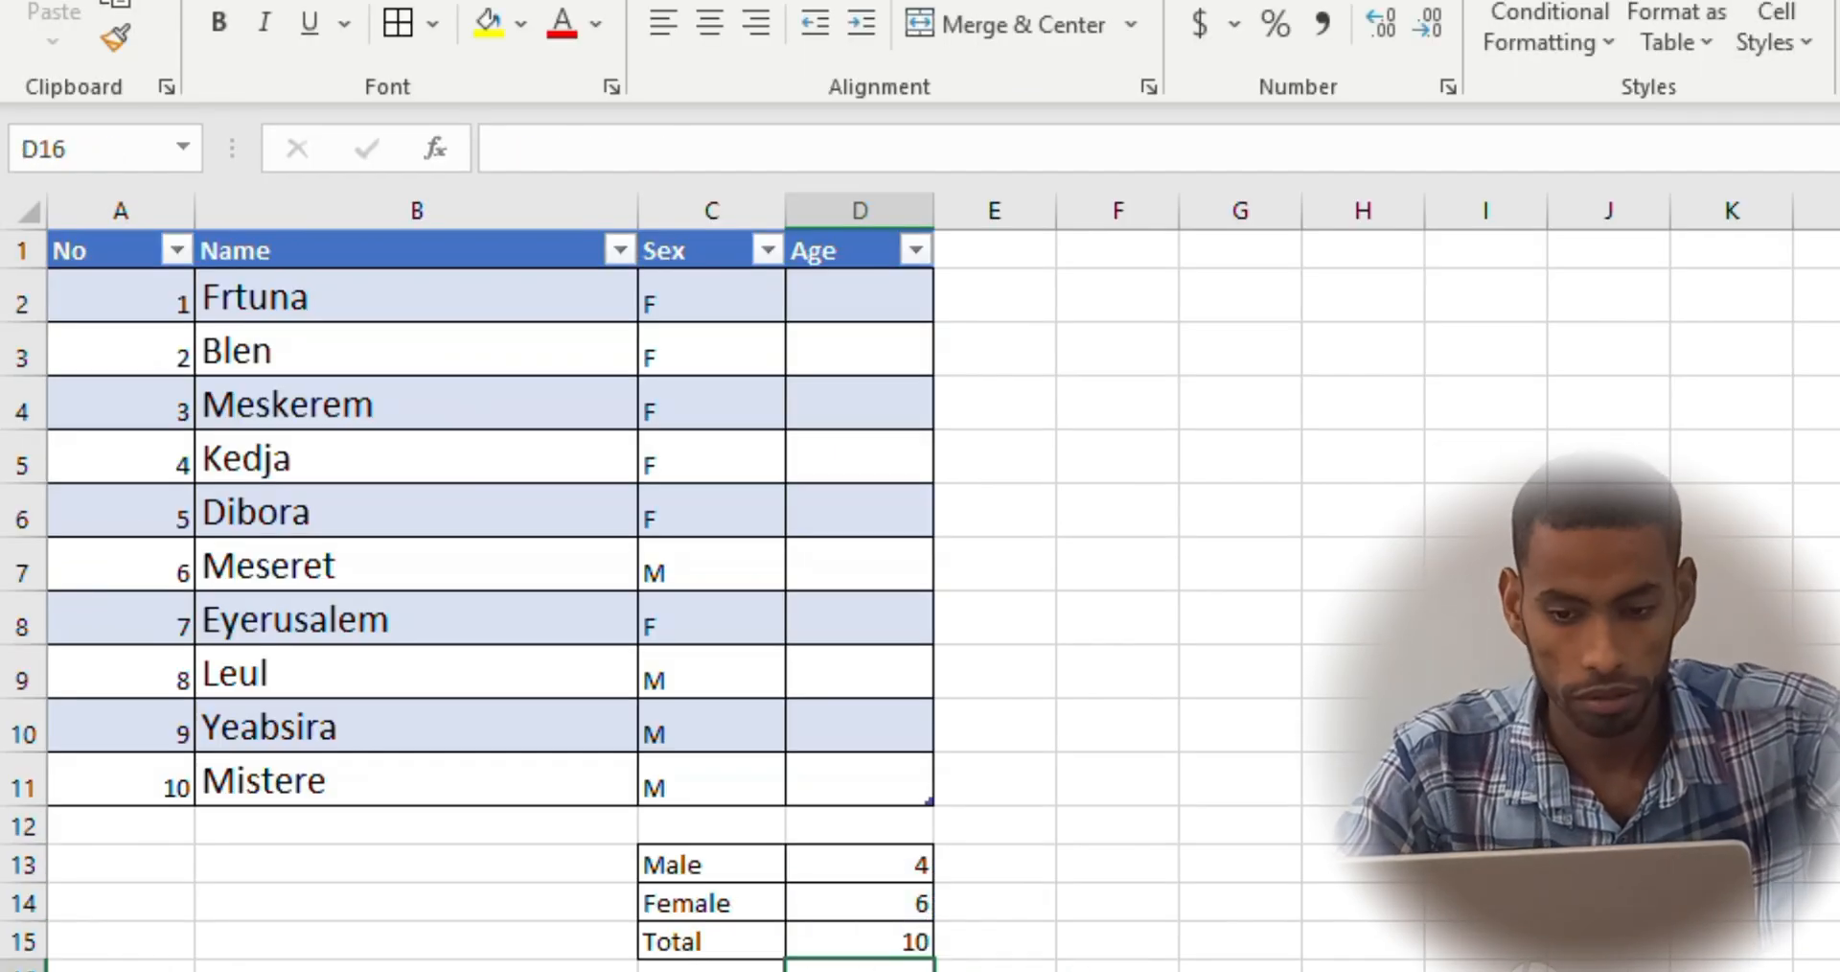